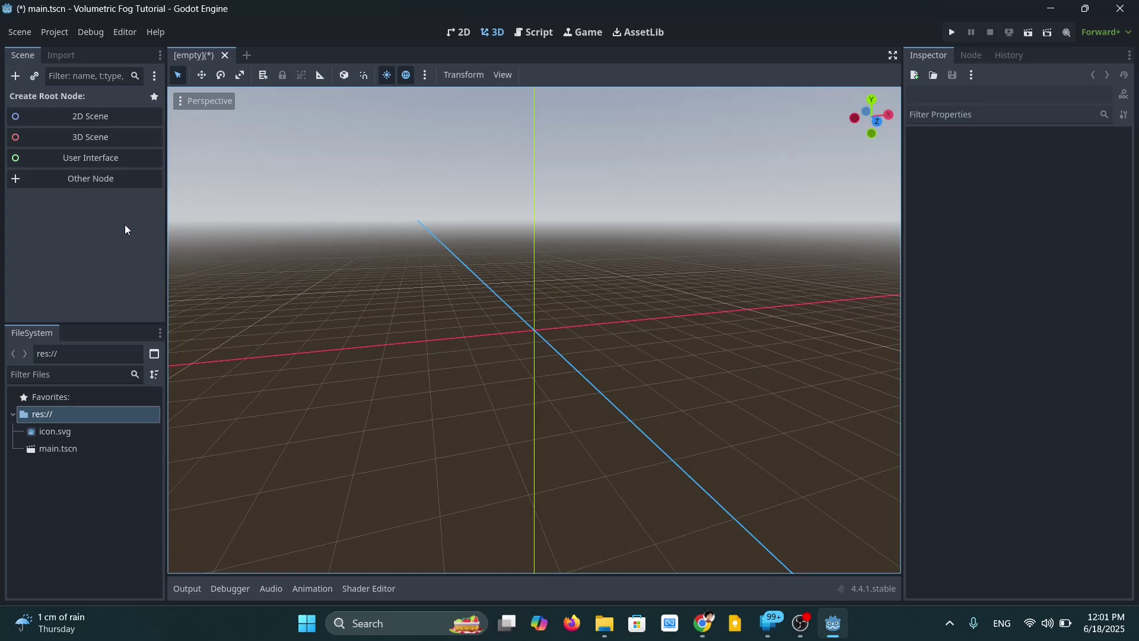
Step: Create a 3D scene root node and add the preview sun and preview environment to the scene
click(56, 138)
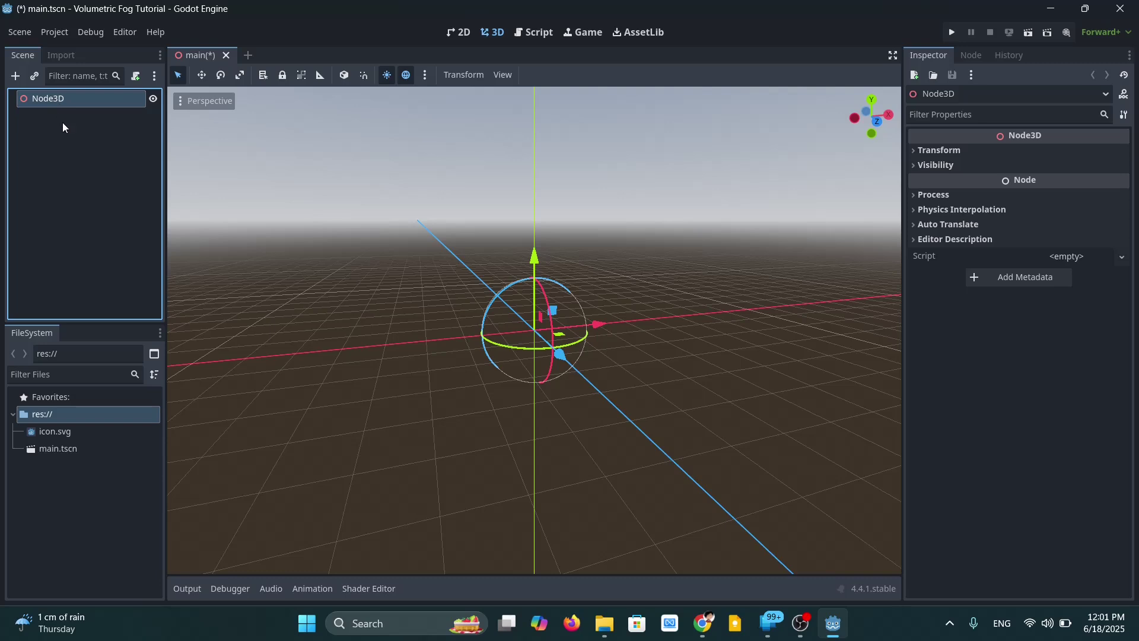
click(80, 159)
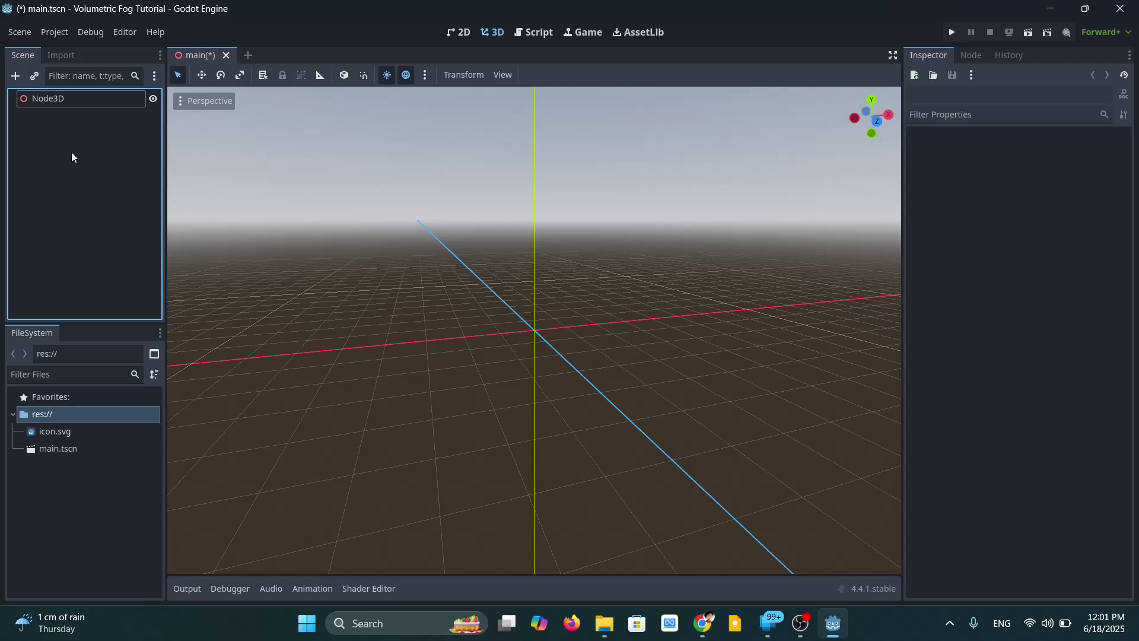
click(425, 77)
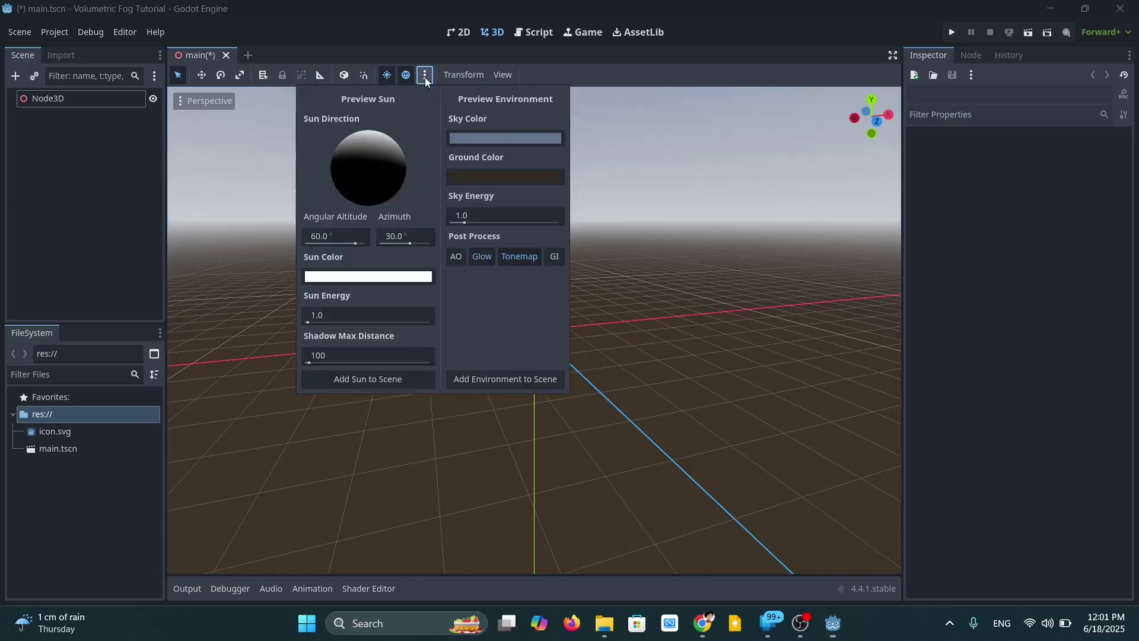
click(369, 381)
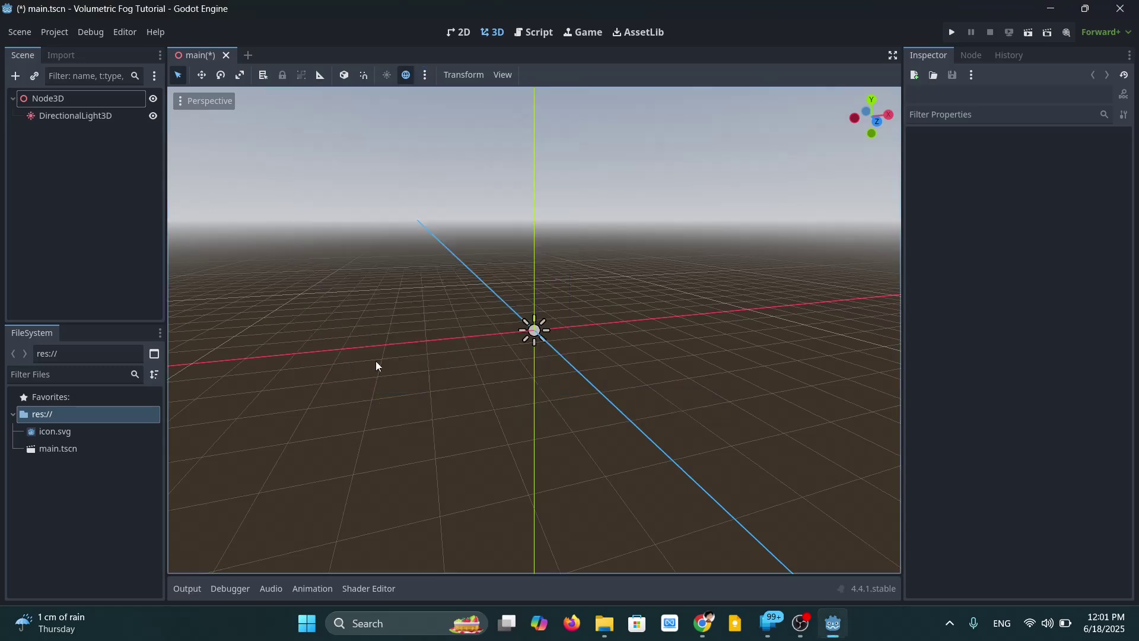
click(424, 76)
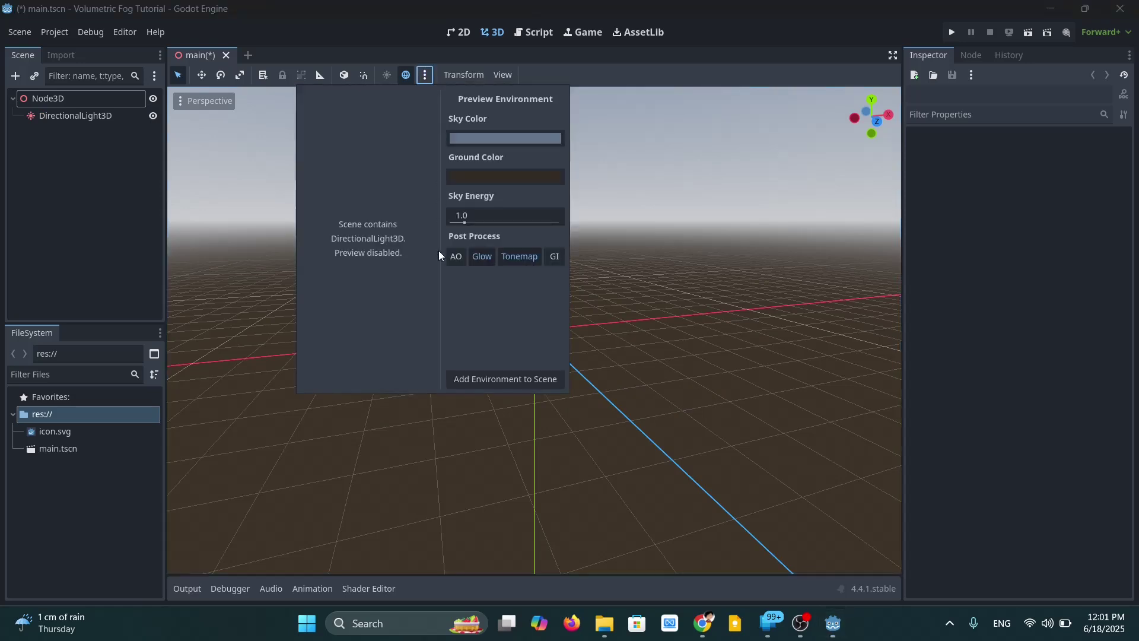
click(518, 380)
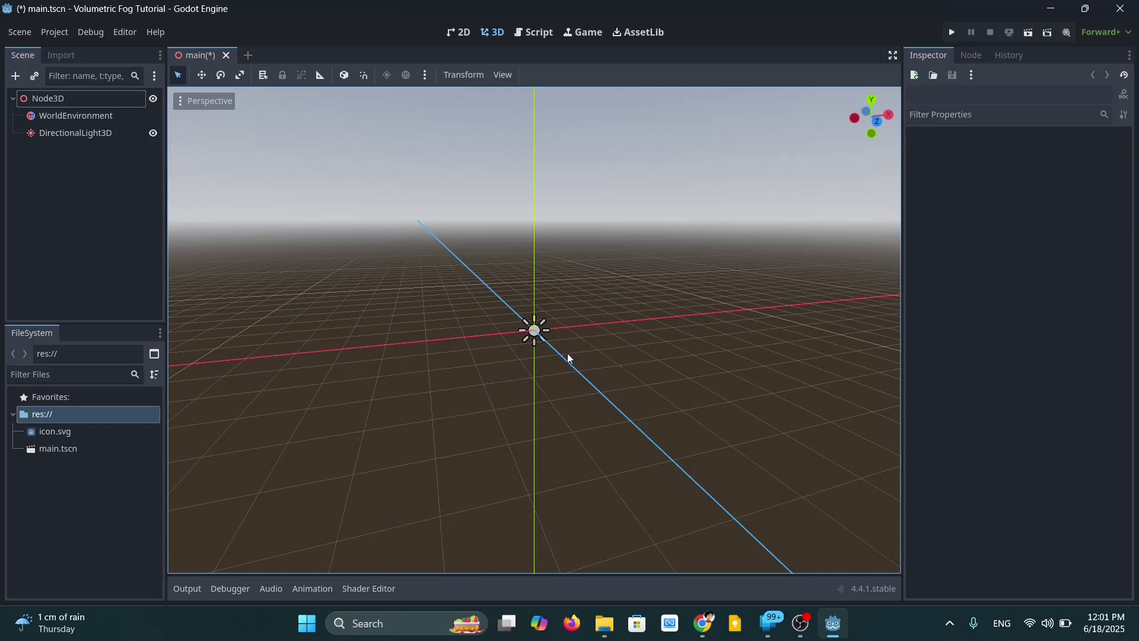
Step: Add a FogVolume node under the root Node3D
click(69, 210)
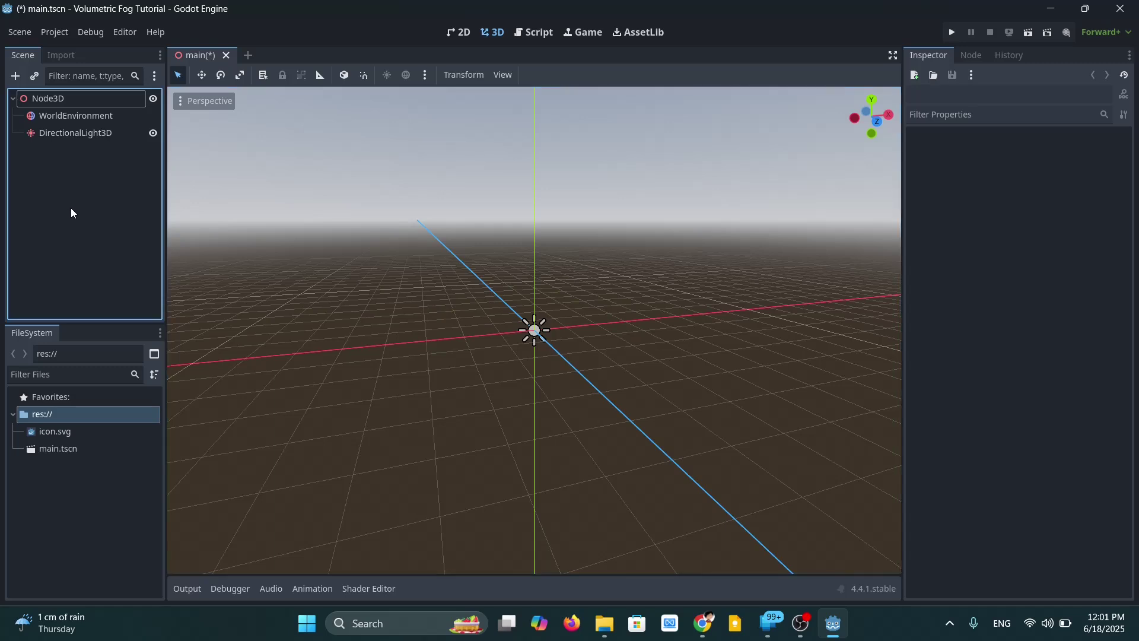
key(ctrl+a)
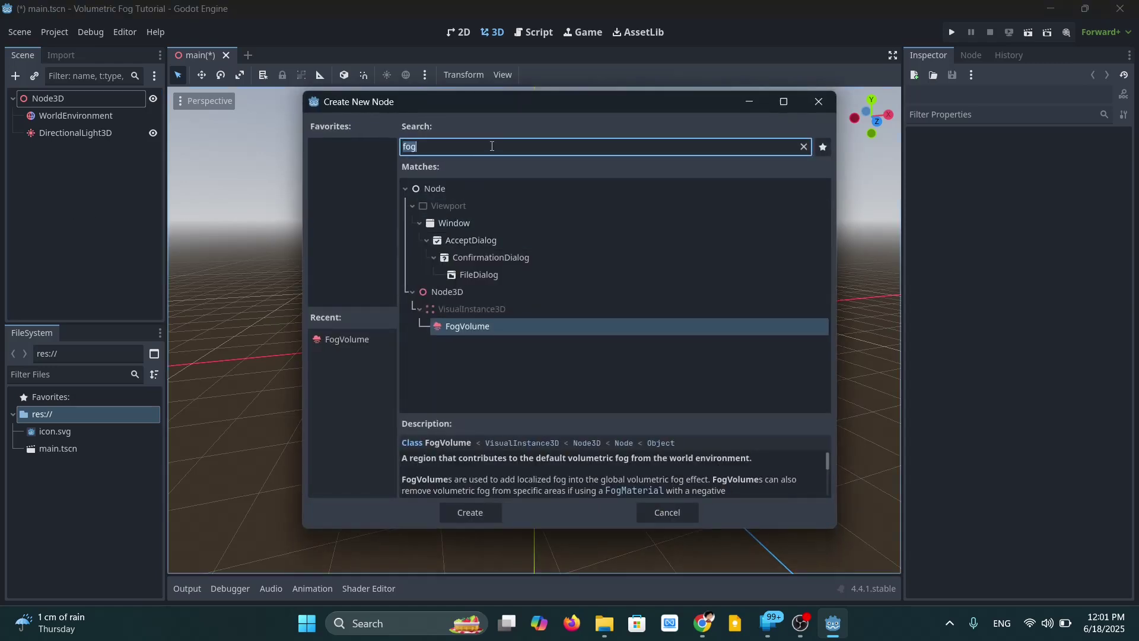
key(BackSpace)
text(fog)
click(477, 330)
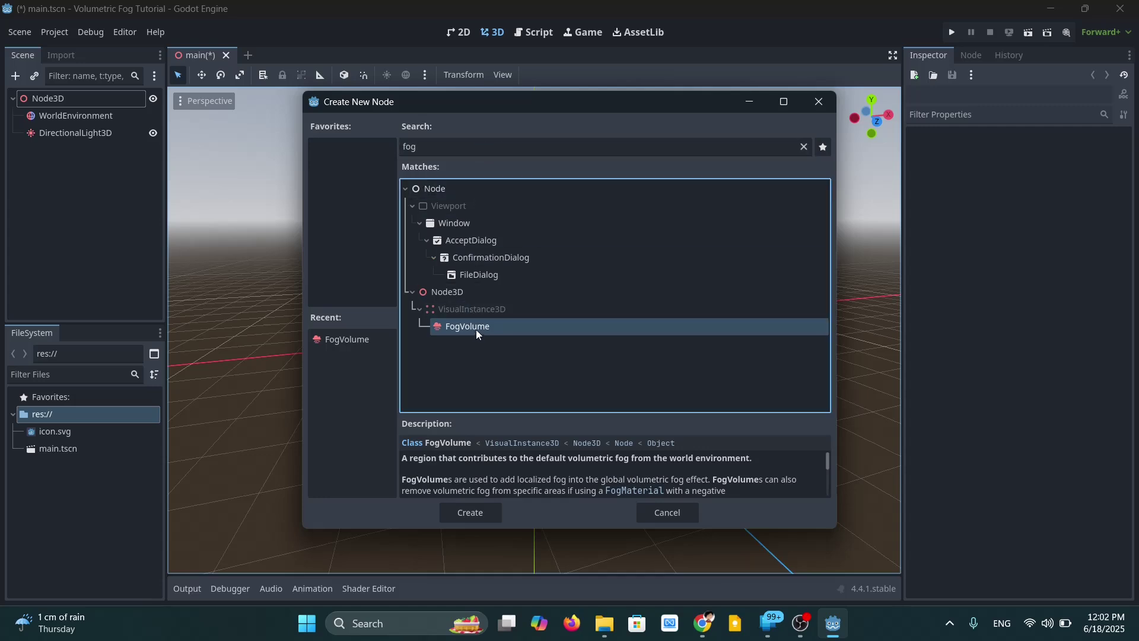
click(483, 514)
middle_drag(663, 363, 644, 414)
scroll(614, 351, up, 4)
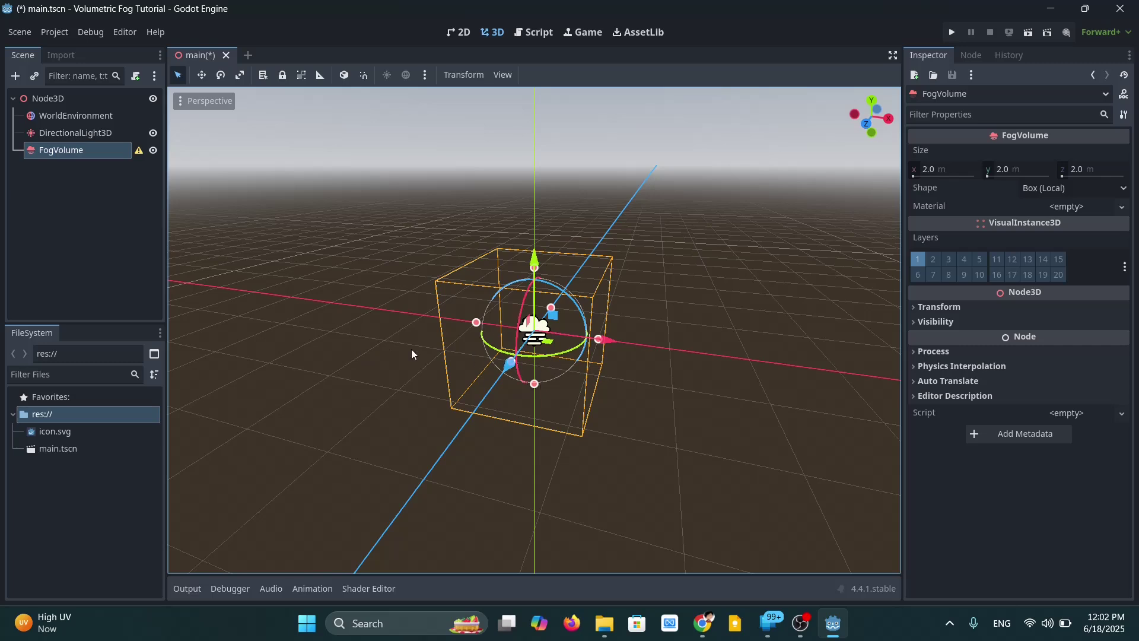
click(372, 348)
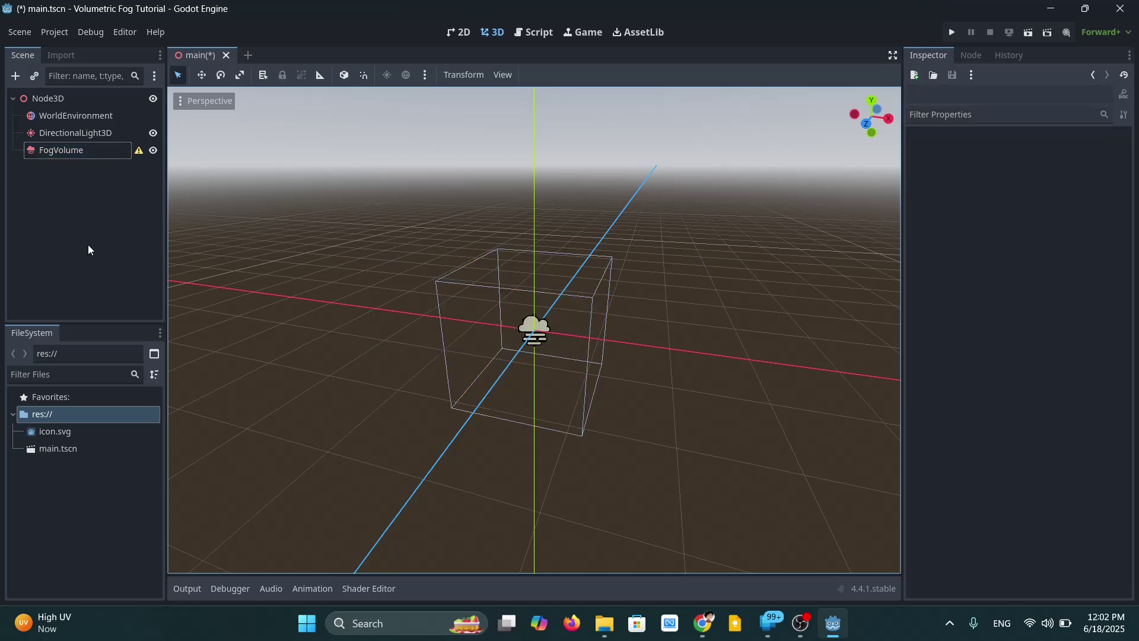
Step: Enable volumetric fog in the WorldEnvironment's environment and lower its density to about 0.0045
click(77, 116)
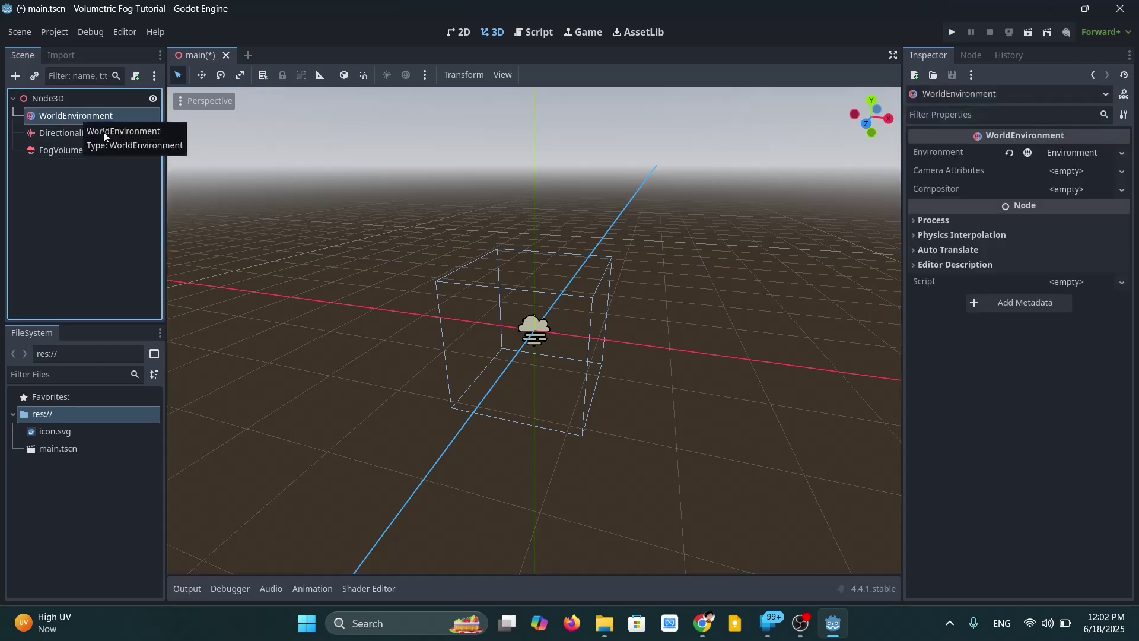
click(1073, 152)
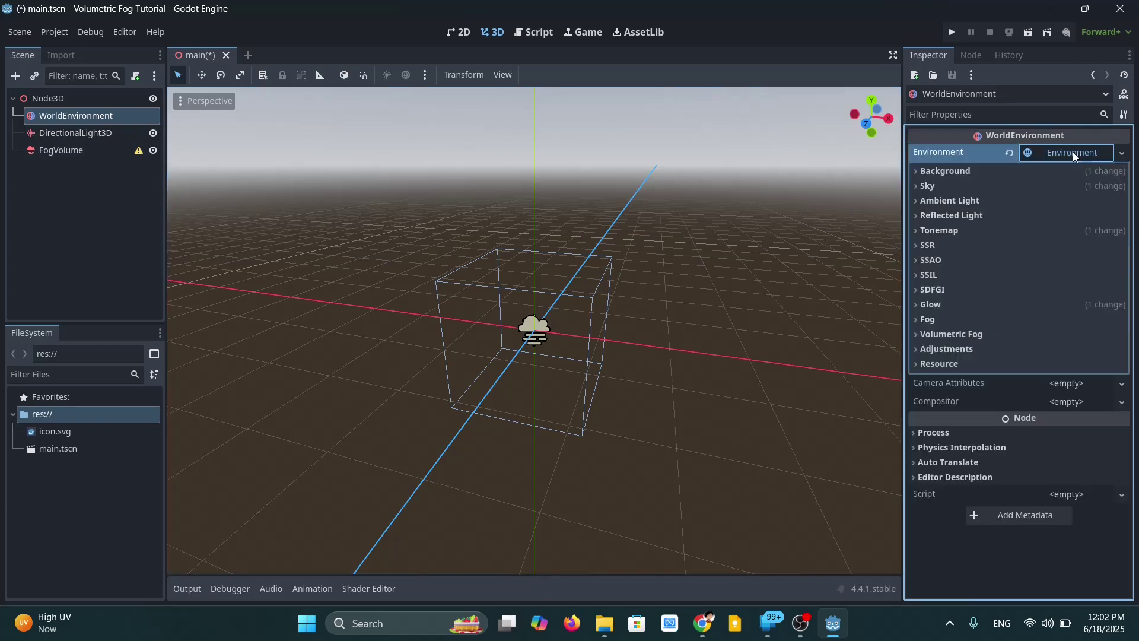
click(930, 334)
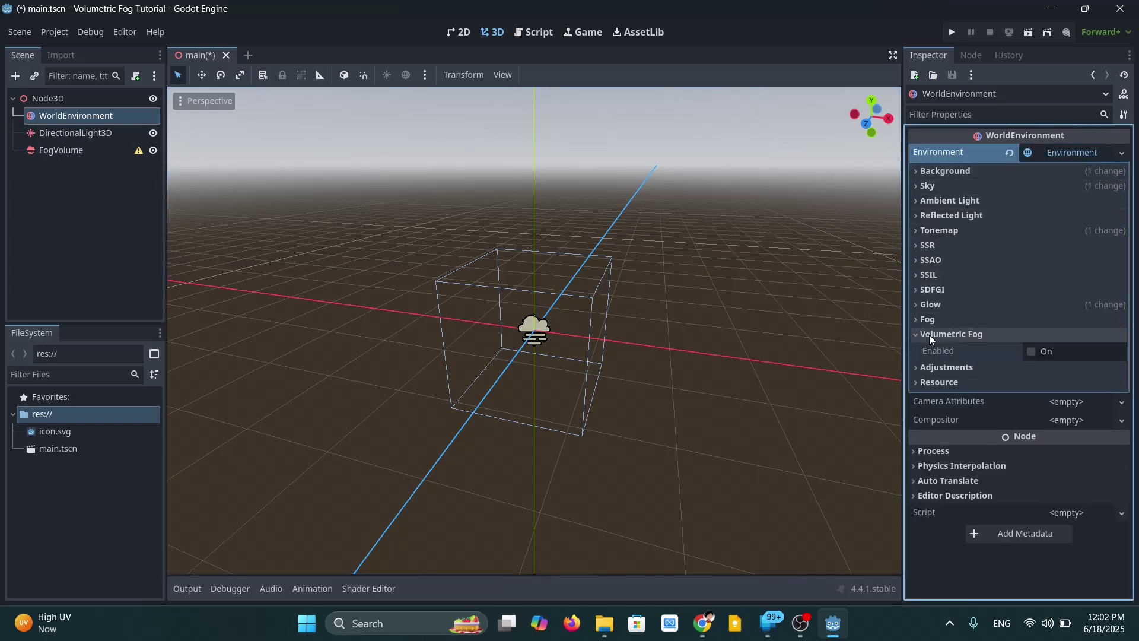
click(1030, 351)
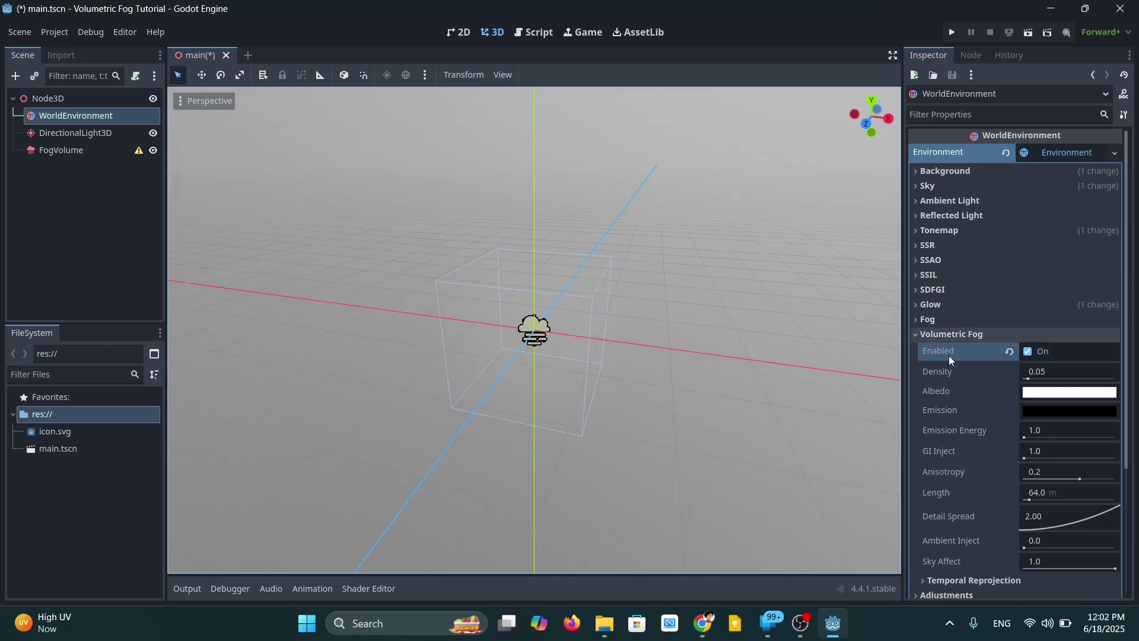
click(1030, 380)
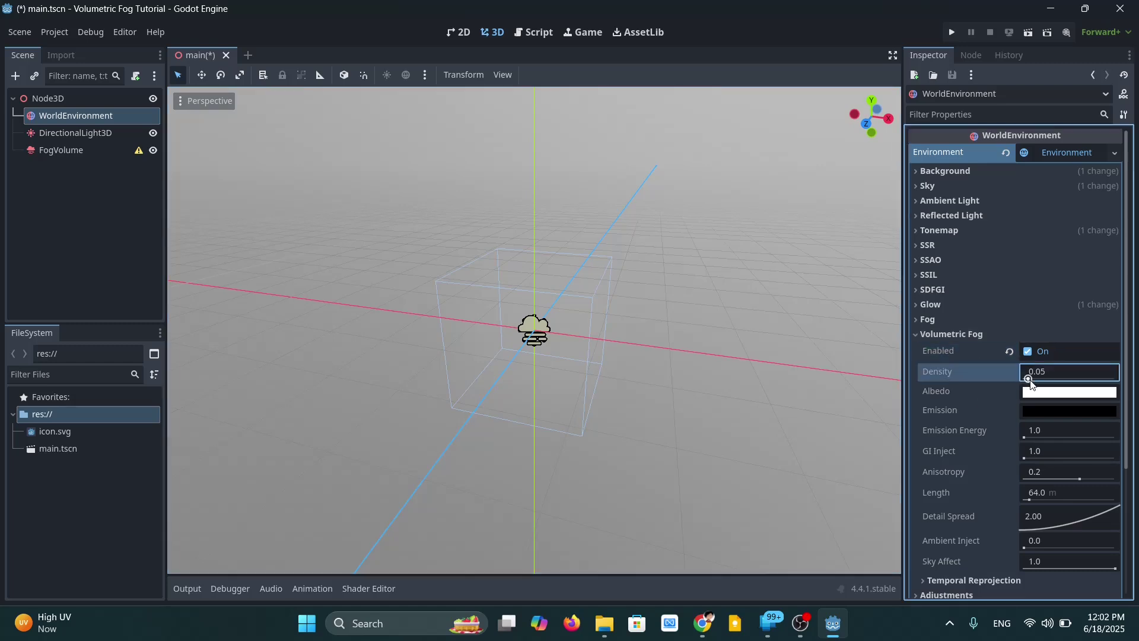
drag(1027, 378, 1024, 378)
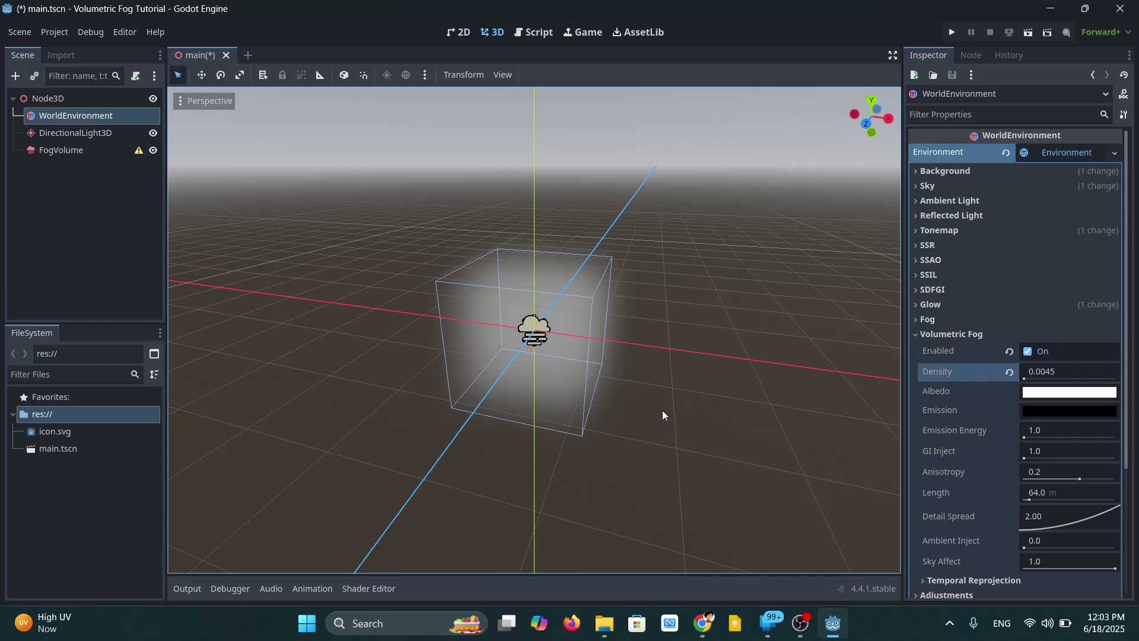
click(562, 382)
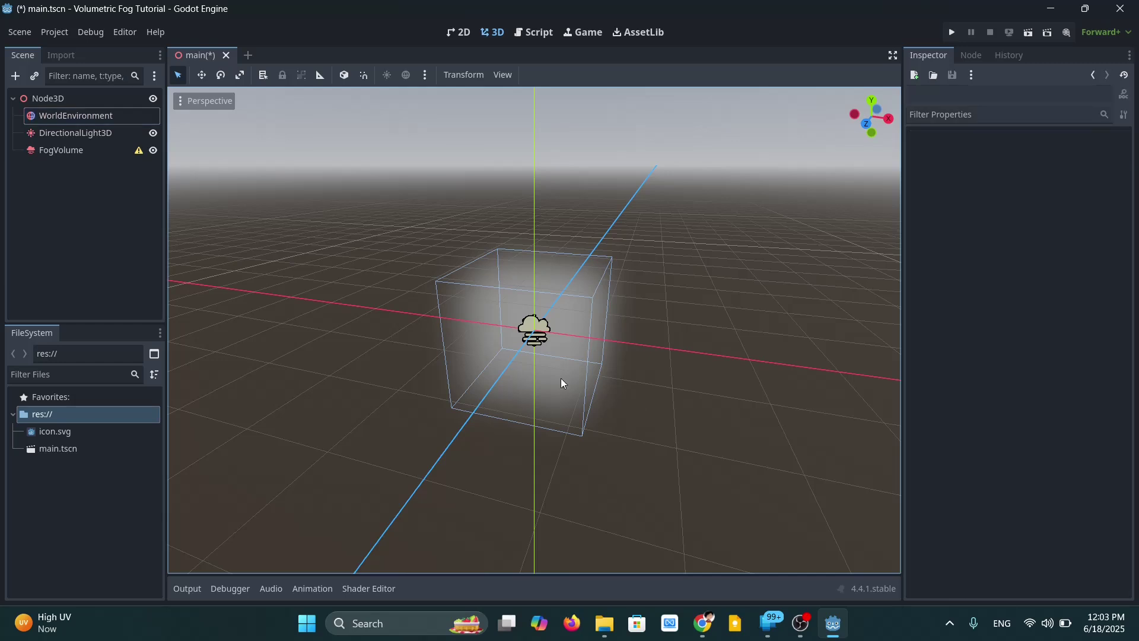
Step: Change the FogVolume's shape to Ellipsoid (Local) and inspect the fog up close
click(59, 150)
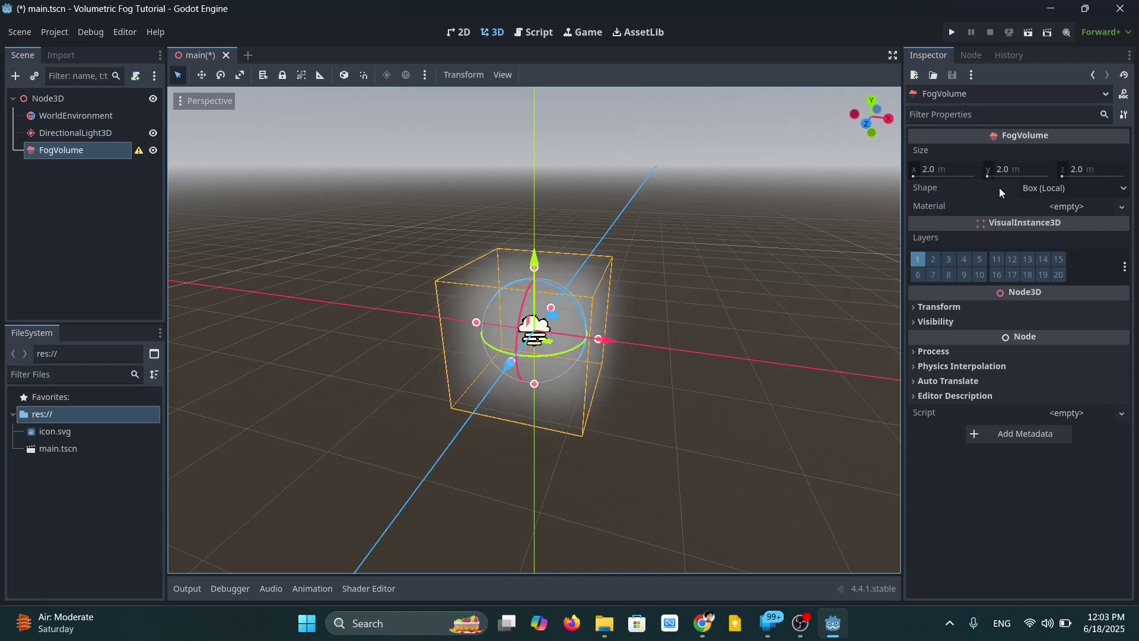
click(1124, 191)
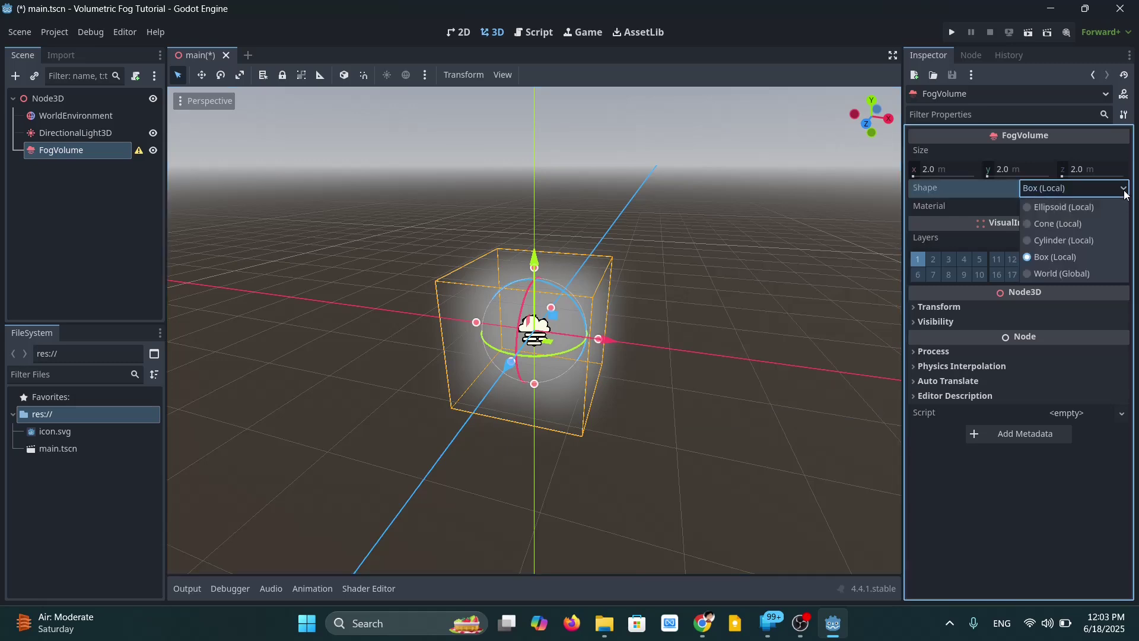
click(1042, 208)
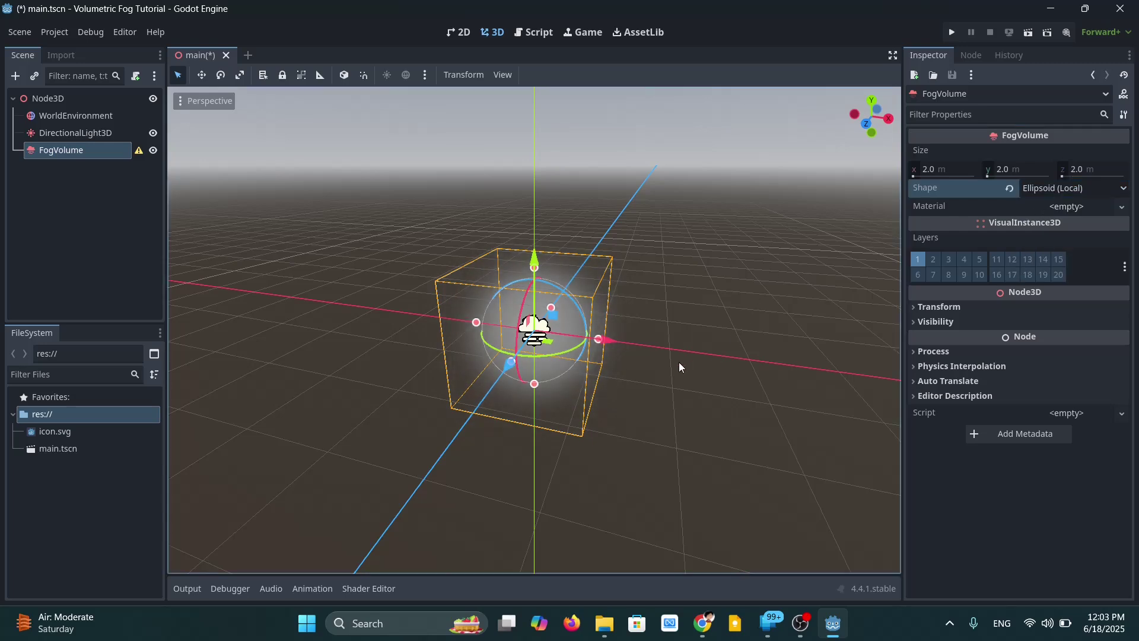
middle_drag(680, 363, 695, 372)
click(695, 373)
scroll(662, 341, up, 8)
middle_drag(663, 337, 560, 339)
Step: Try the Cylinder (Local) and World (Global) shapes on the FogVolume
click(80, 151)
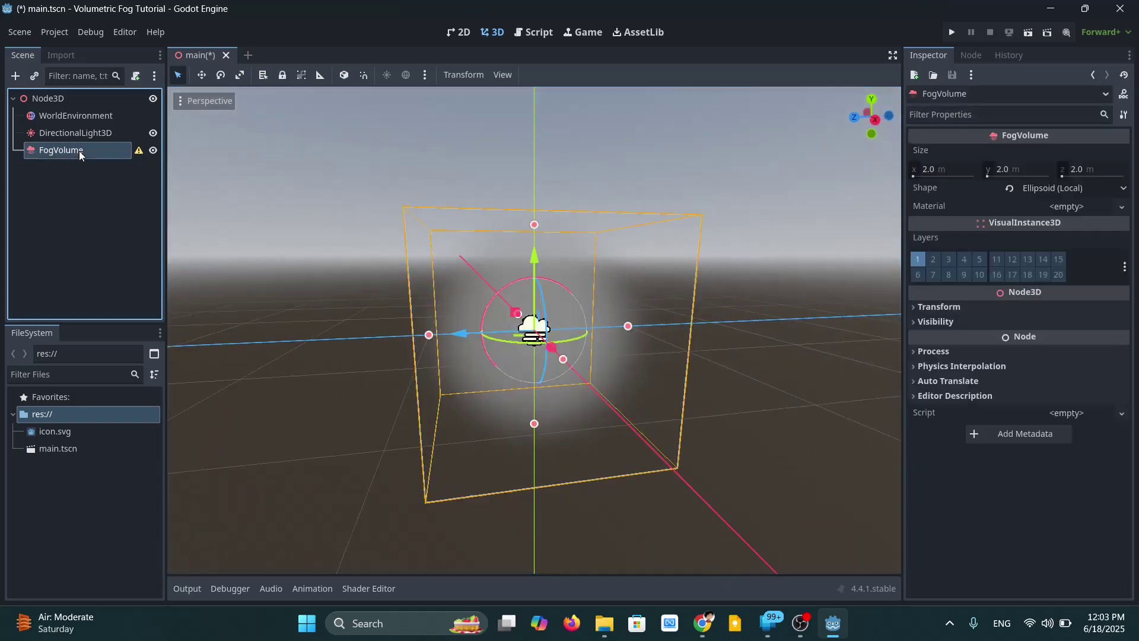
click(1124, 188)
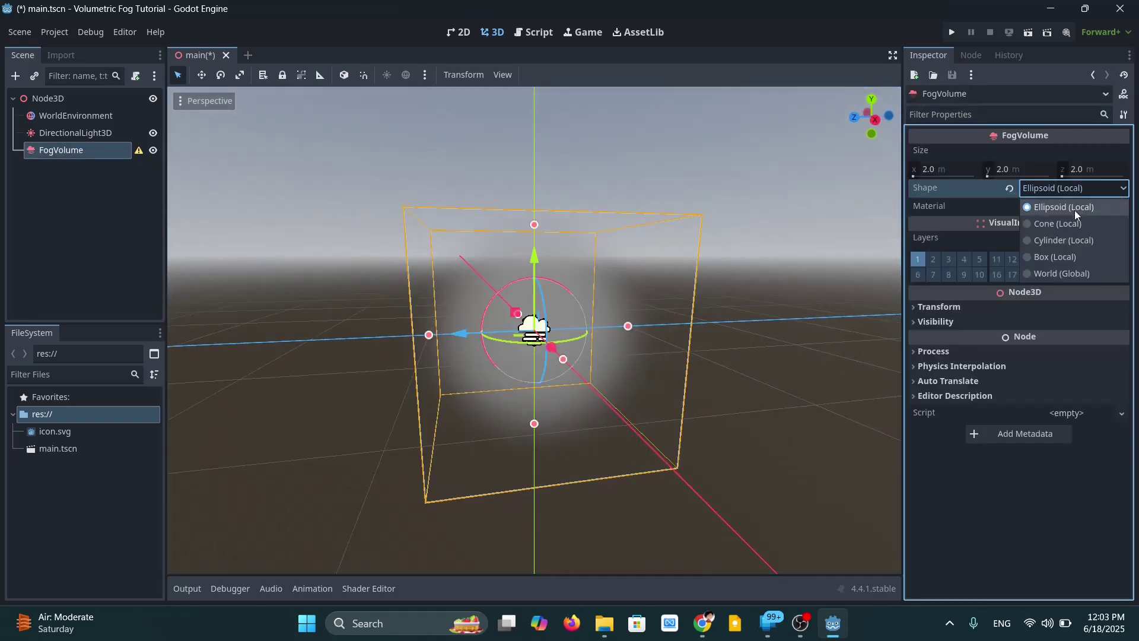
click(1048, 224)
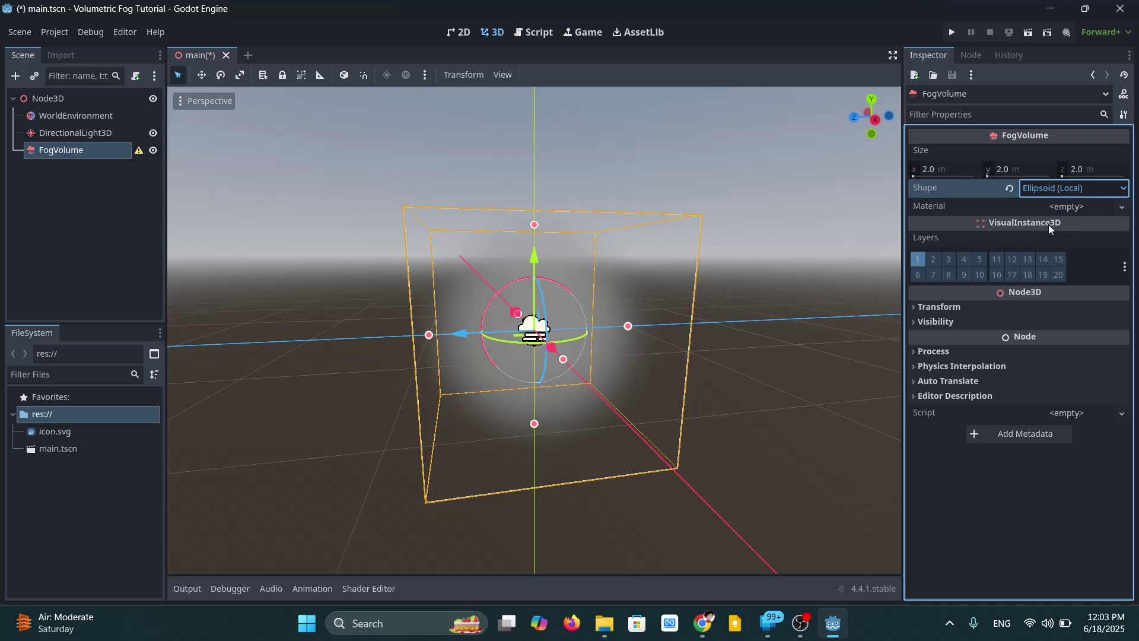
click(1108, 189)
click(1073, 242)
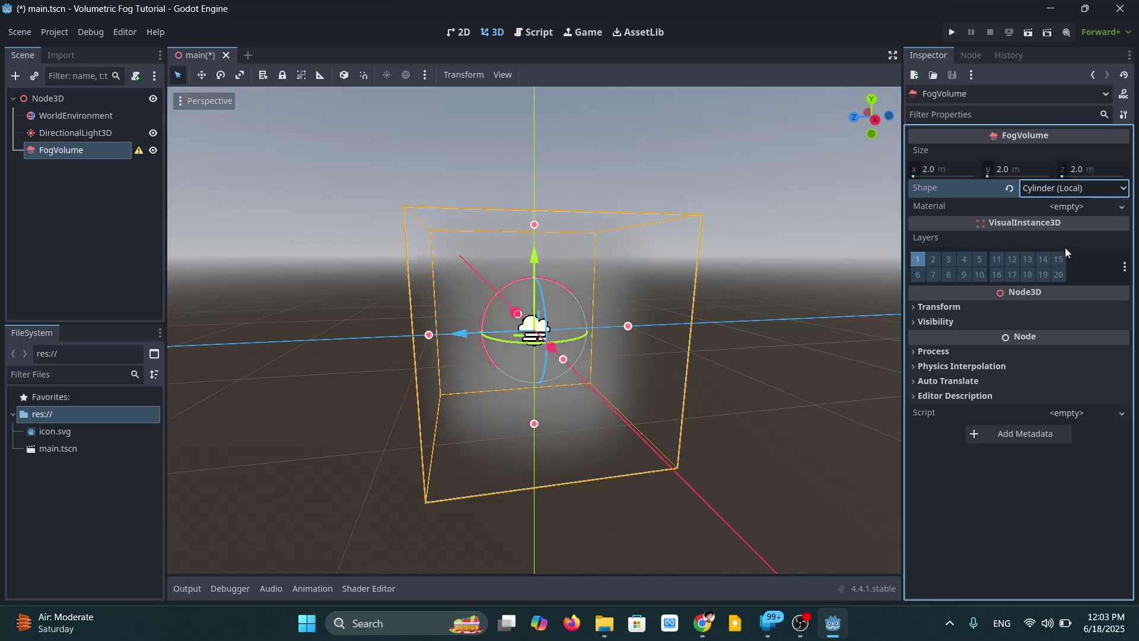
click(1108, 189)
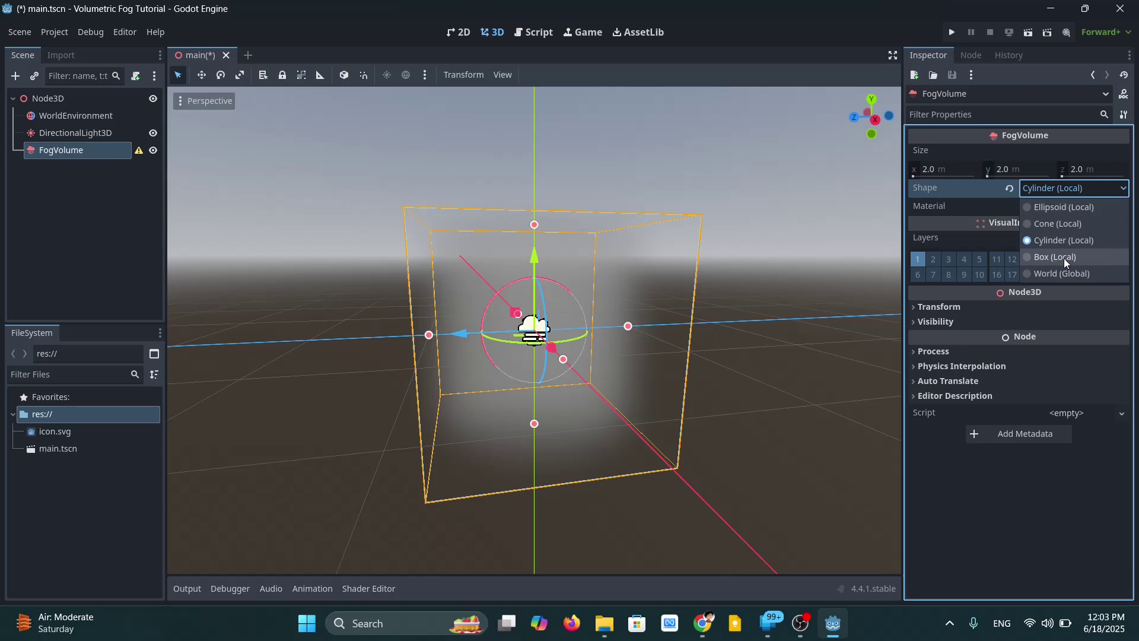
click(1065, 276)
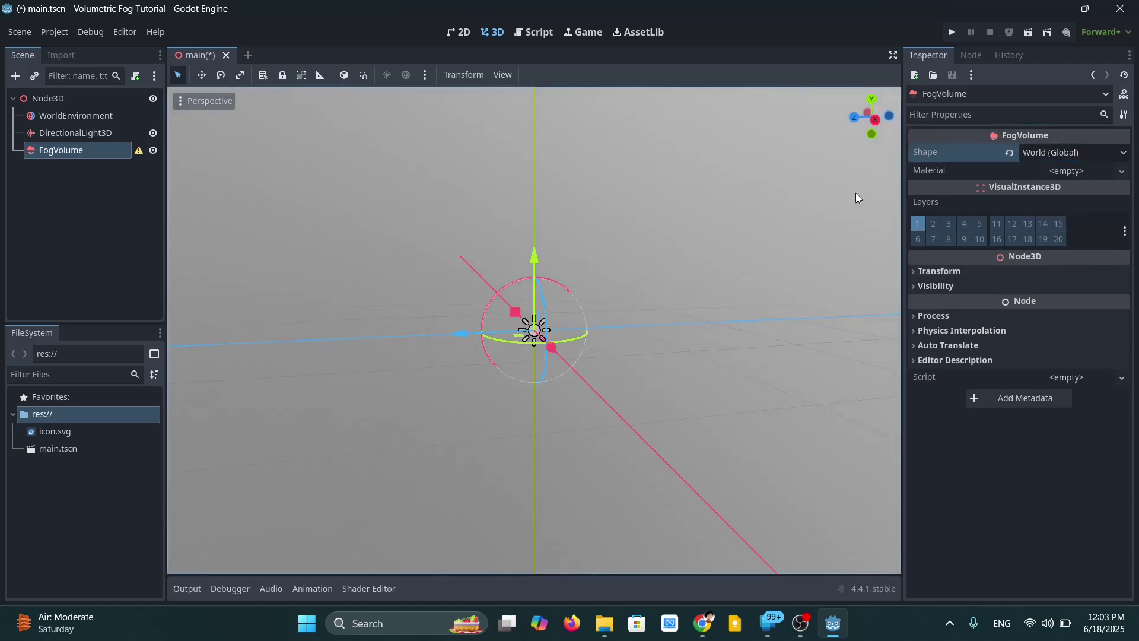
Step: Set the FogVolume's shape back to Box (Local)
click(1125, 155)
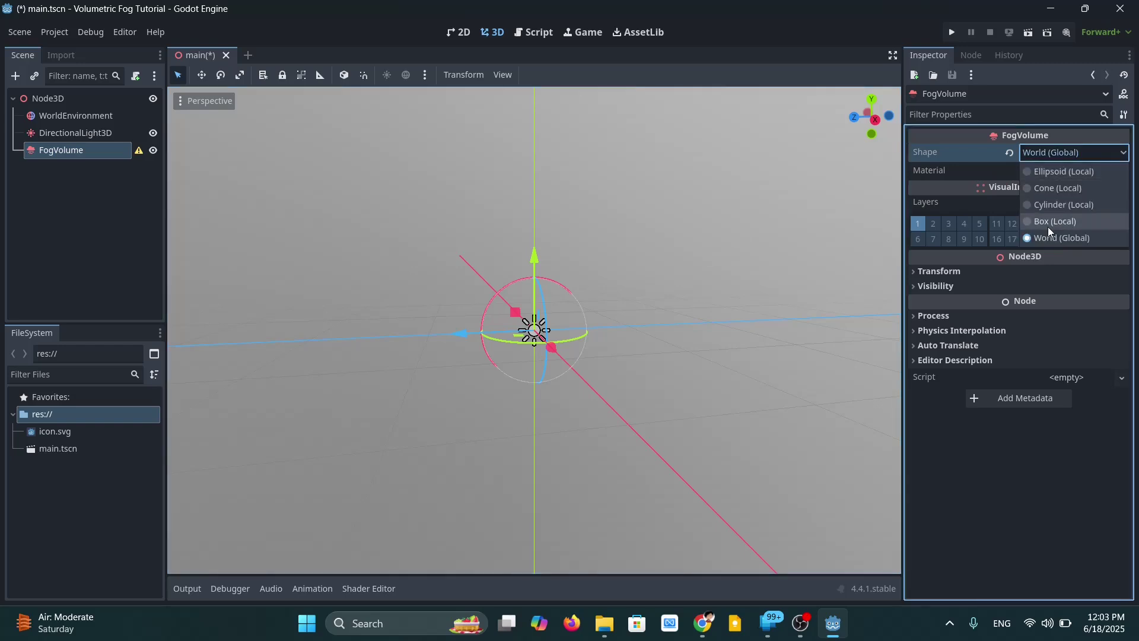
click(1046, 222)
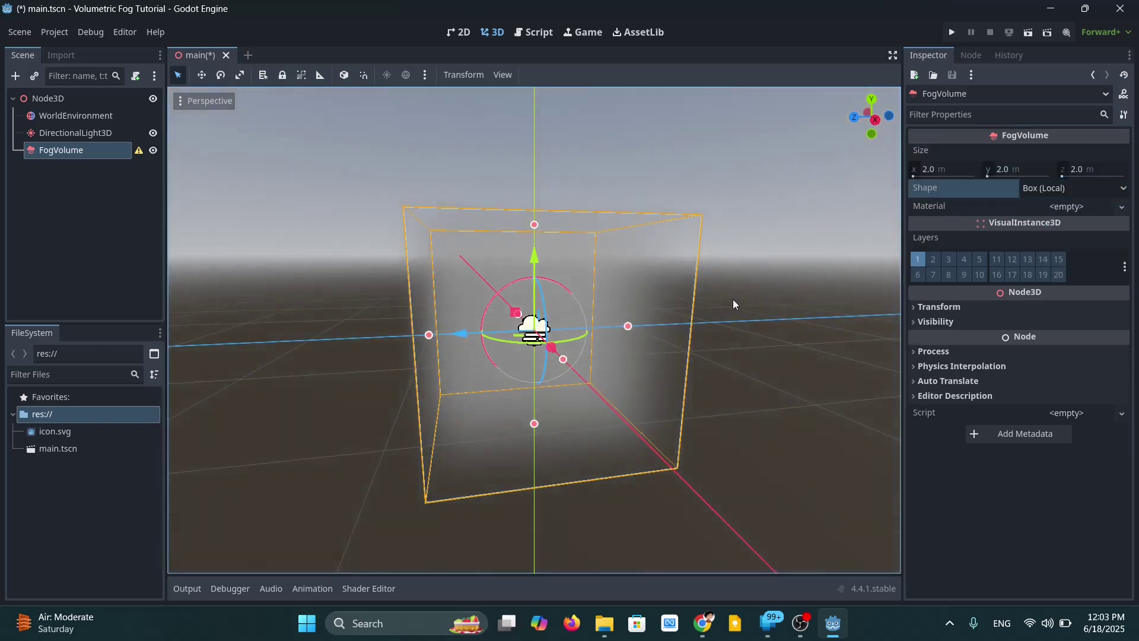
scroll(720, 313, down, 6)
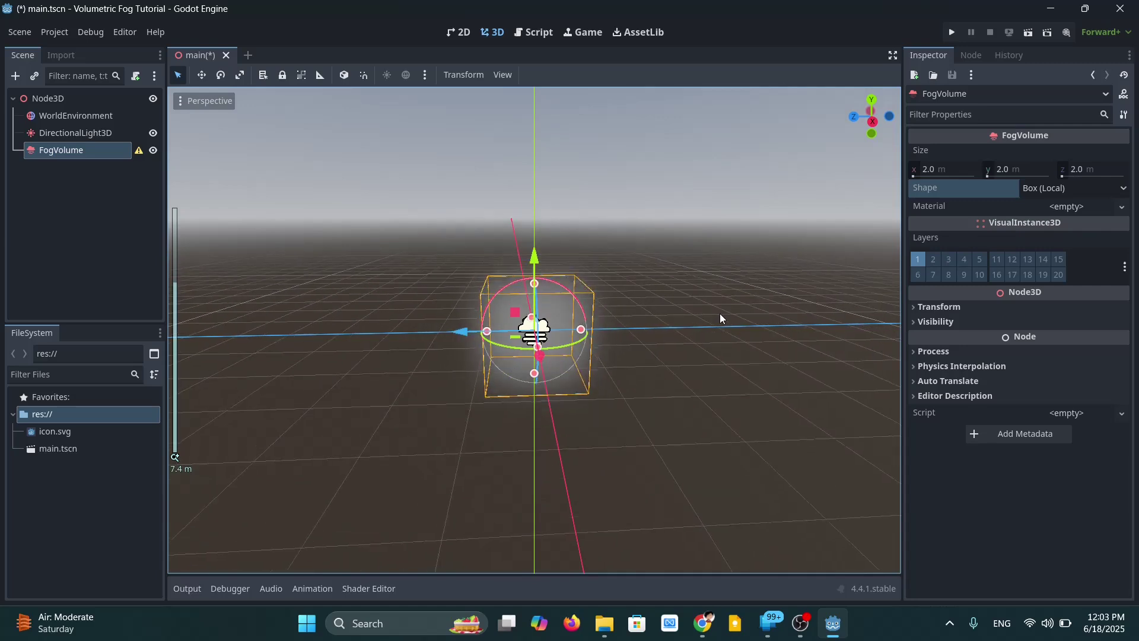
scroll(712, 290, up, 4)
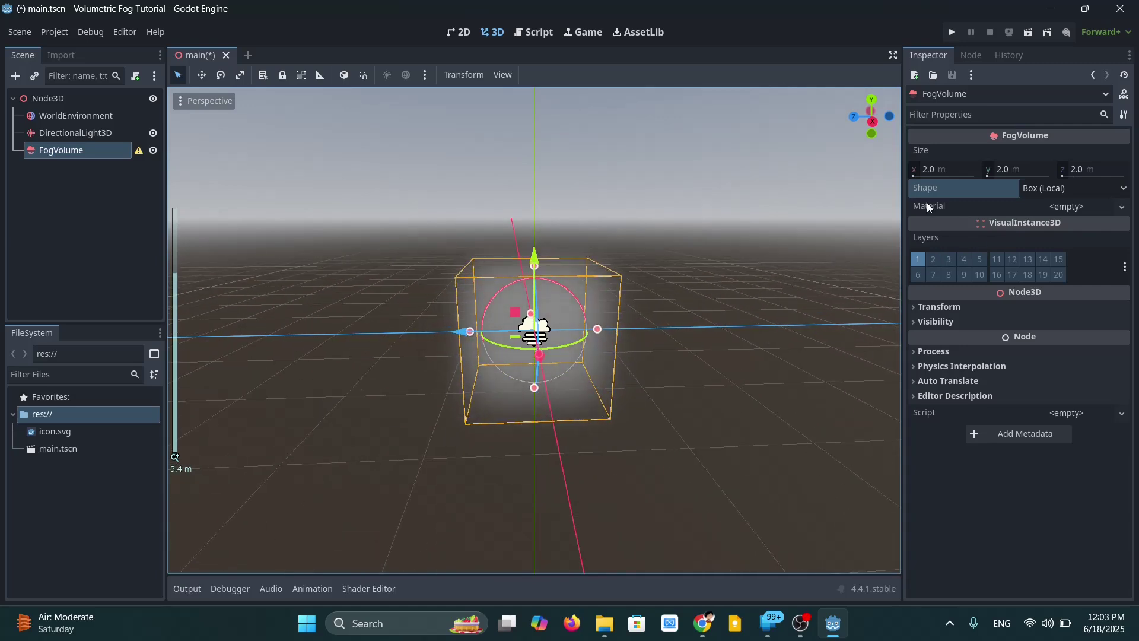
Step: Assign a new FogMaterial to the FogVolume and raise the material's density to about 1.29
click(1083, 206)
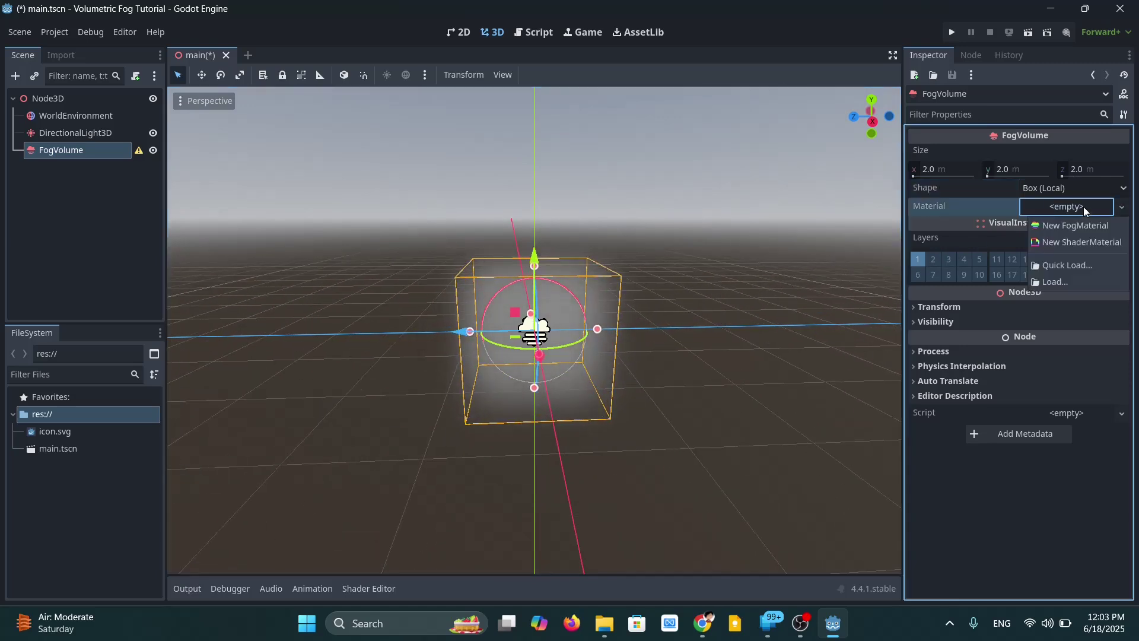
click(1084, 227)
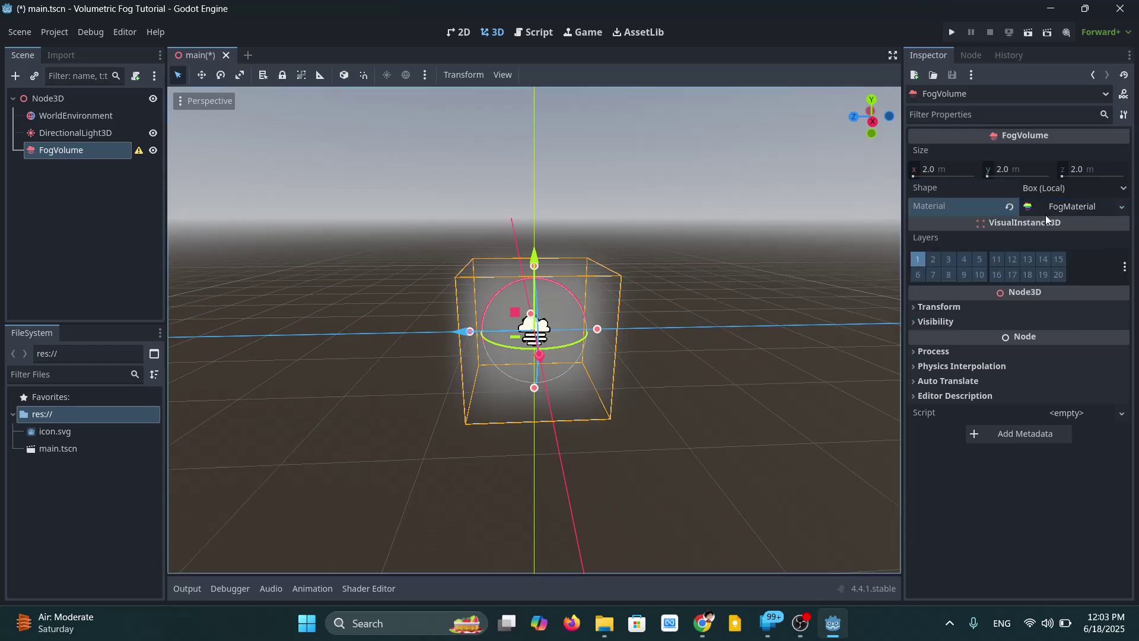
click(1069, 207)
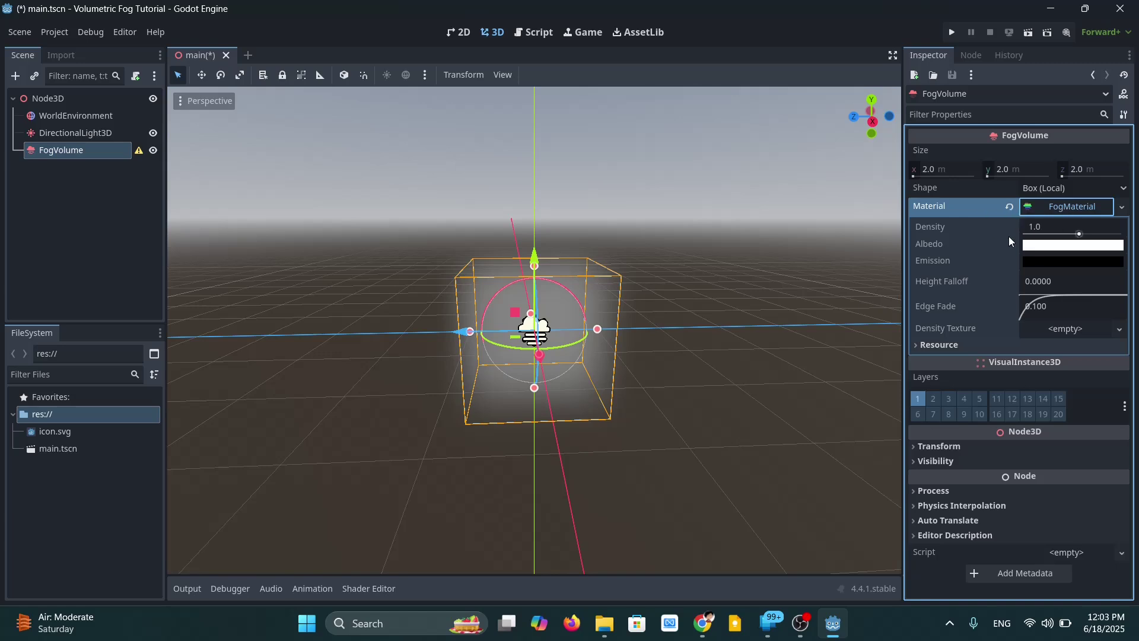
mouse_move(1079, 233)
mouse_down()
mouse_move(1099, 234)
mouse_move(1081, 235)
mouse_up()
Step: Set the albedo of the FogVolume's FogMaterial to light cyan, hex 5effff
click(1056, 248)
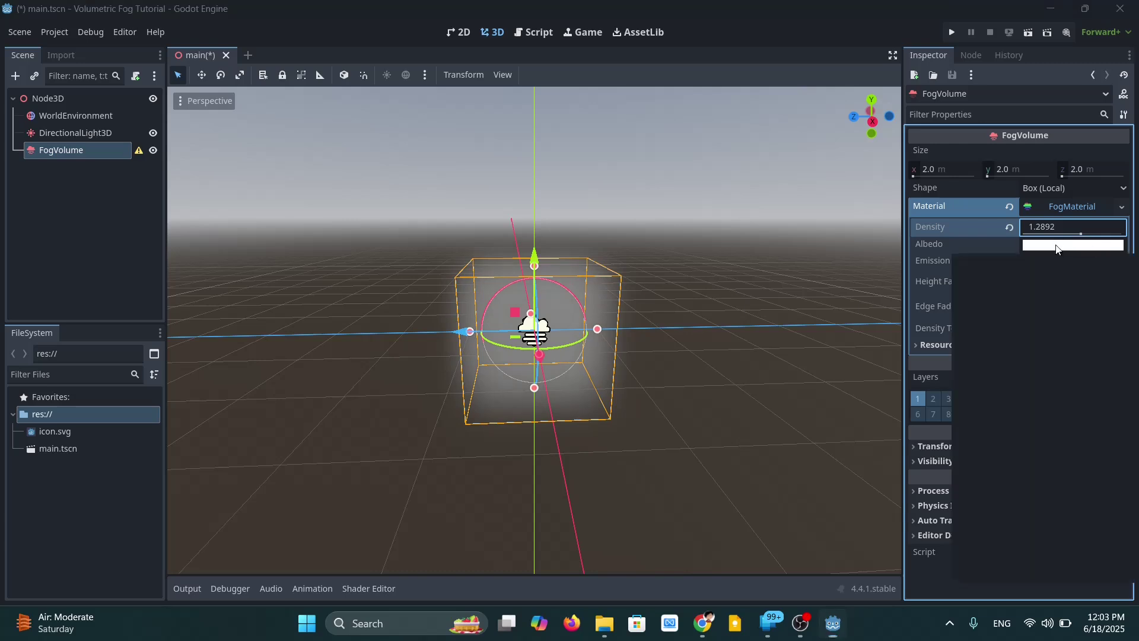
click(1013, 462)
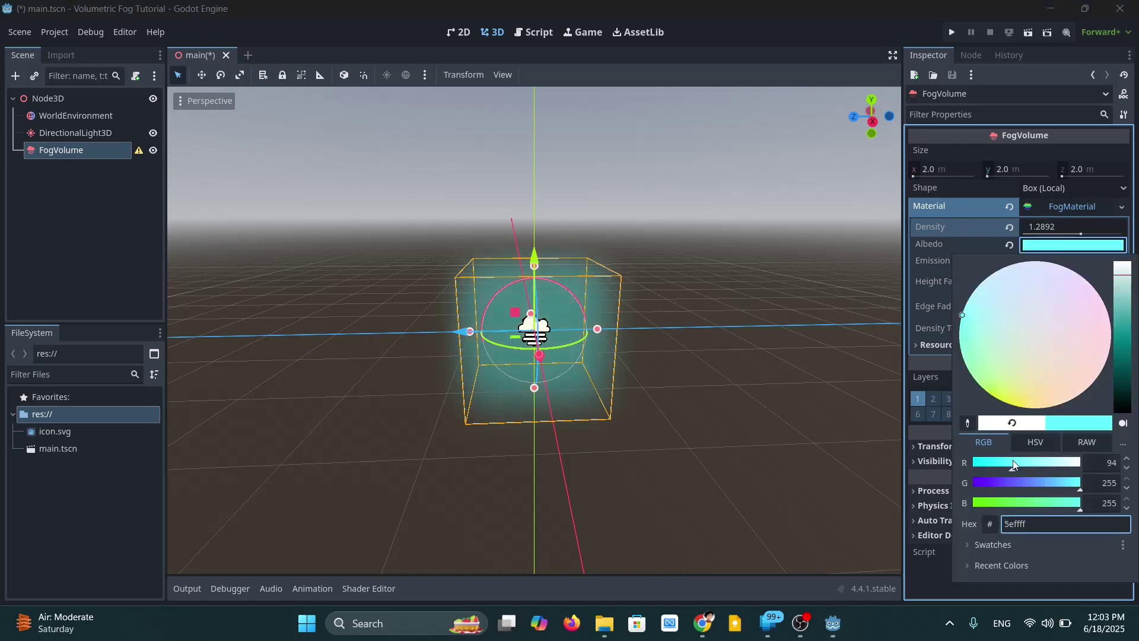
click(805, 404)
middle_drag(703, 360, 526, 324)
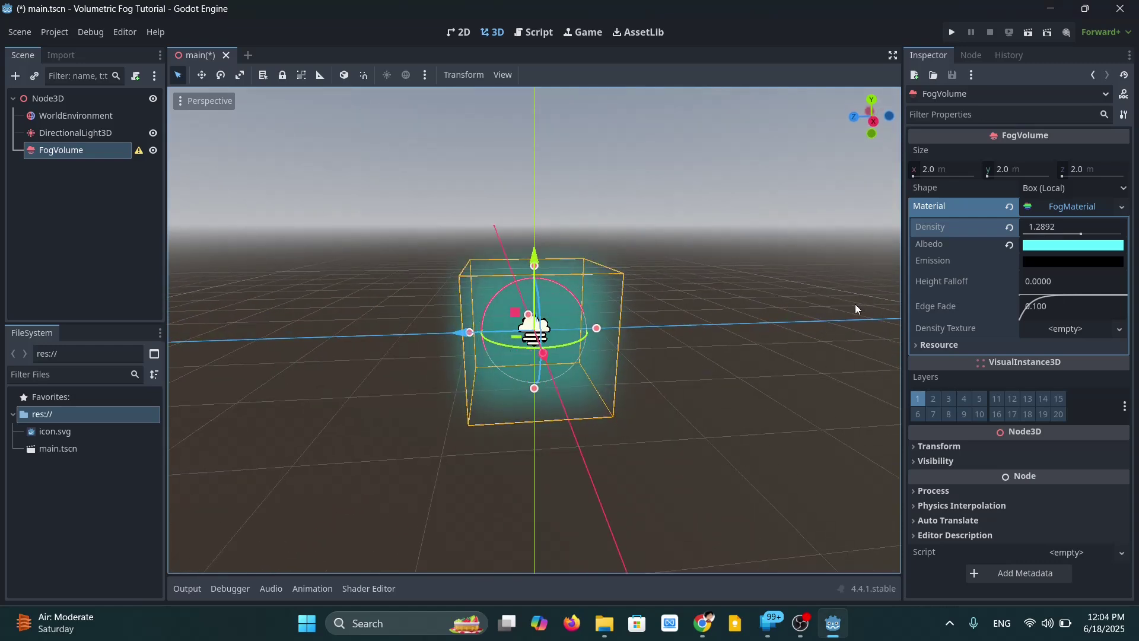
Step: Raise the FogMaterial's edge fade to about 0.492
mouse_move(1035, 308)
mouse_down()
mouse_move(1070, 320)
mouse_move(1035, 297)
mouse_up()
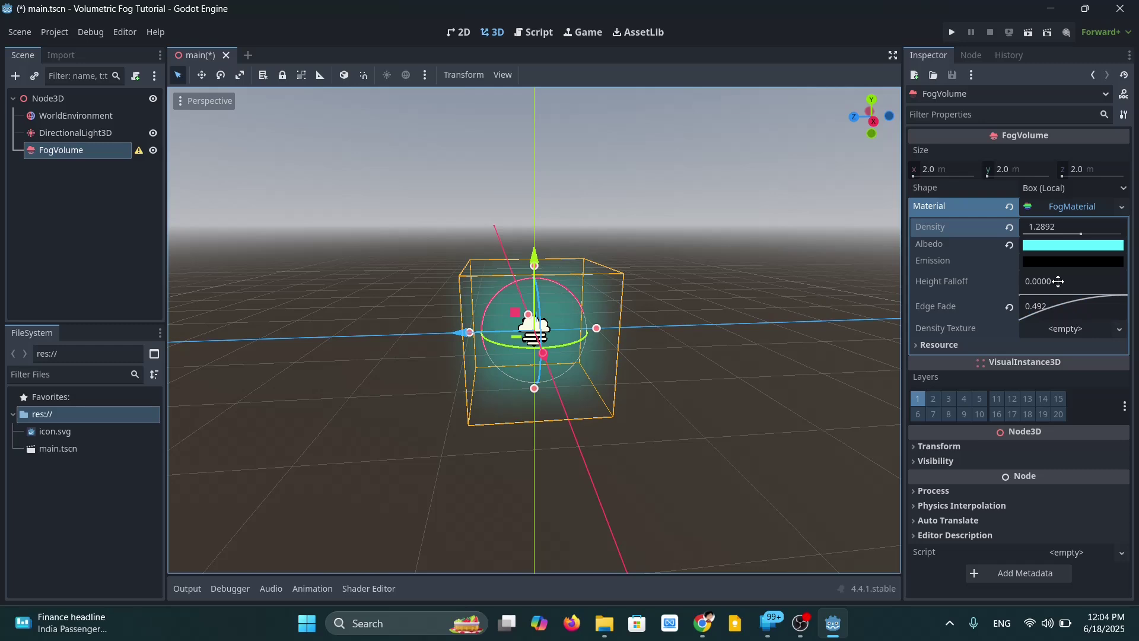
click(1059, 281)
click(829, 322)
click(829, 317)
Step: Duplicate the FogVolume node in the scene
click(76, 151)
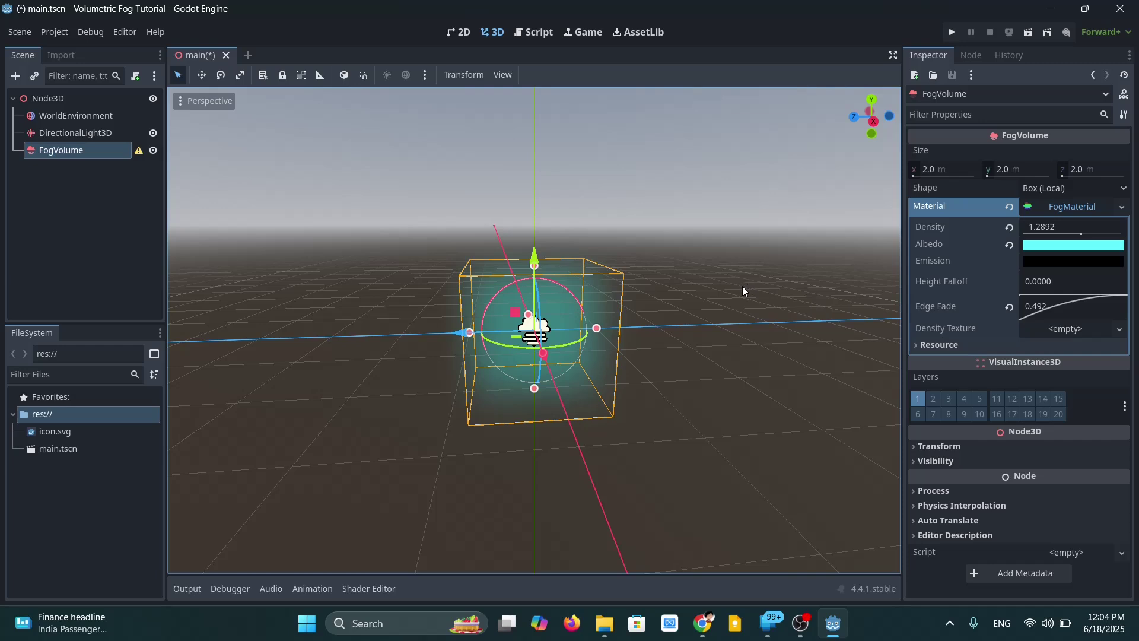
scroll(699, 326, down, 3)
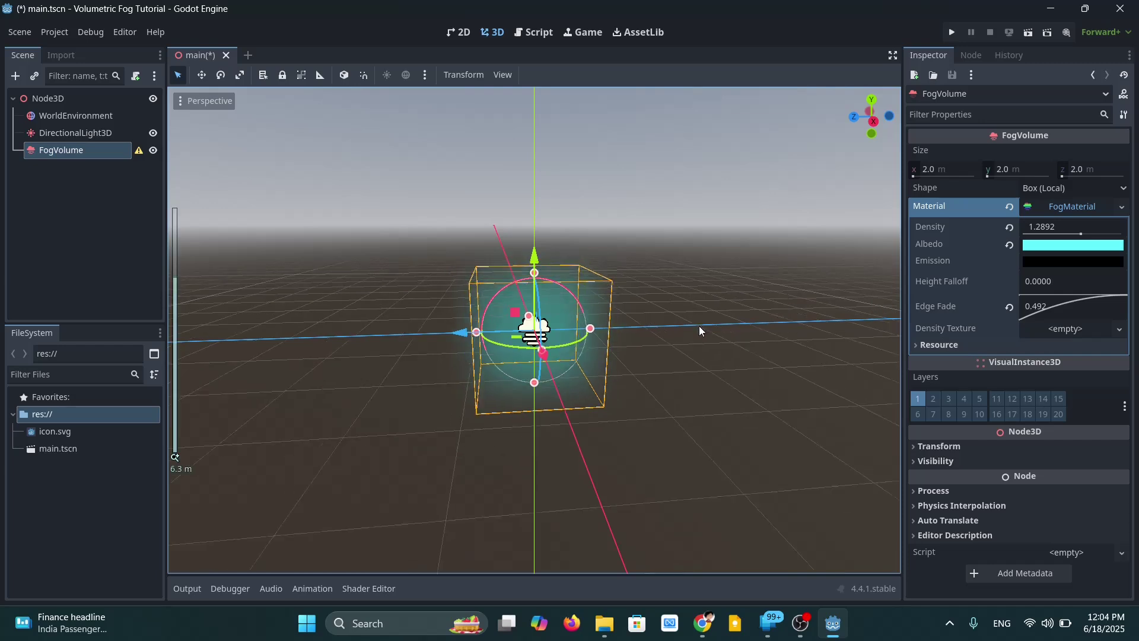
click(658, 344)
scroll(650, 348, up, 2)
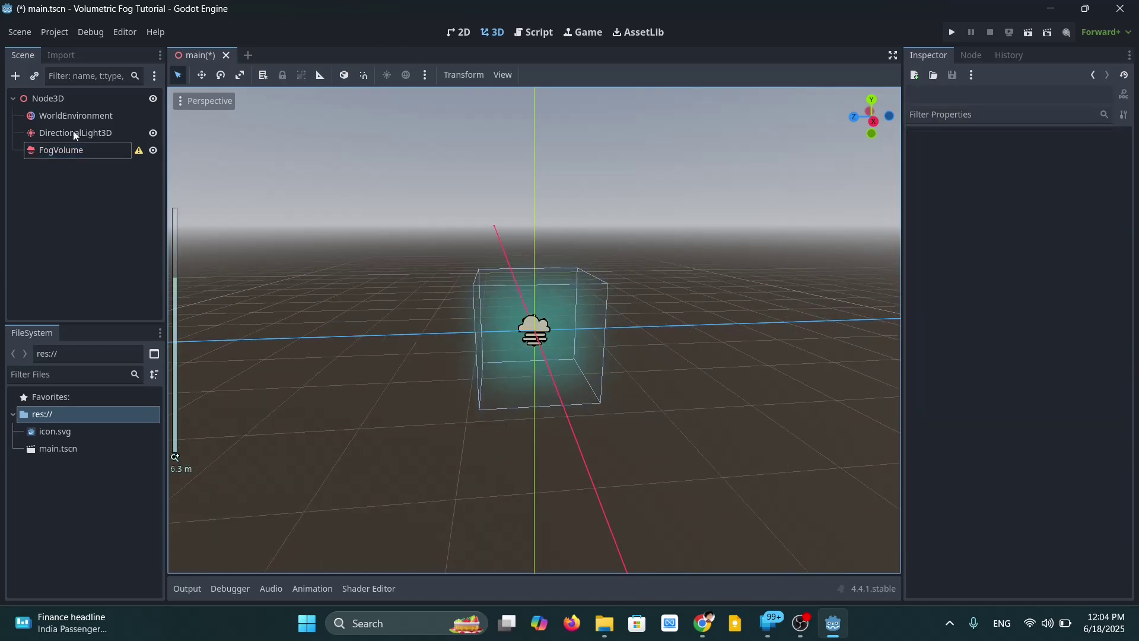
click(70, 228)
click(70, 152)
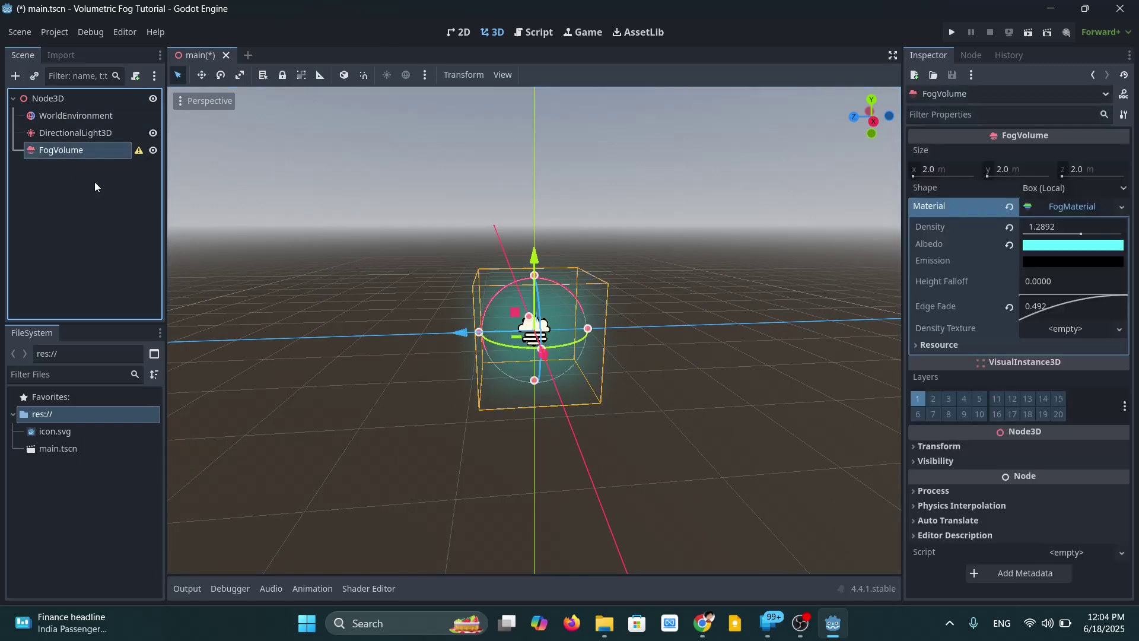
key(ctrl+d)
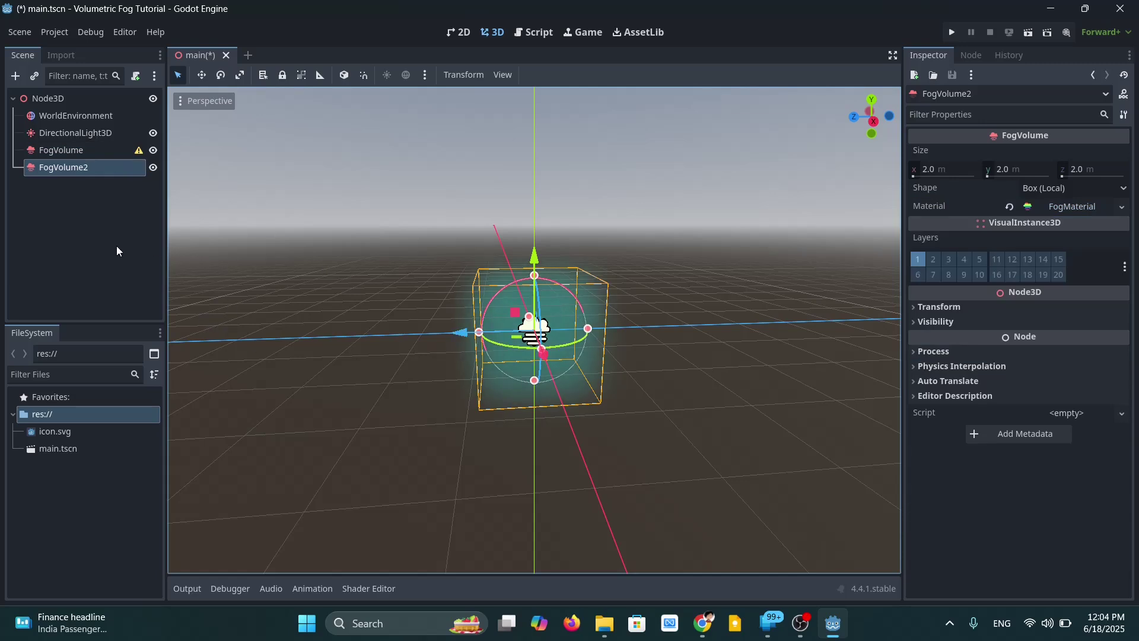
click(72, 153)
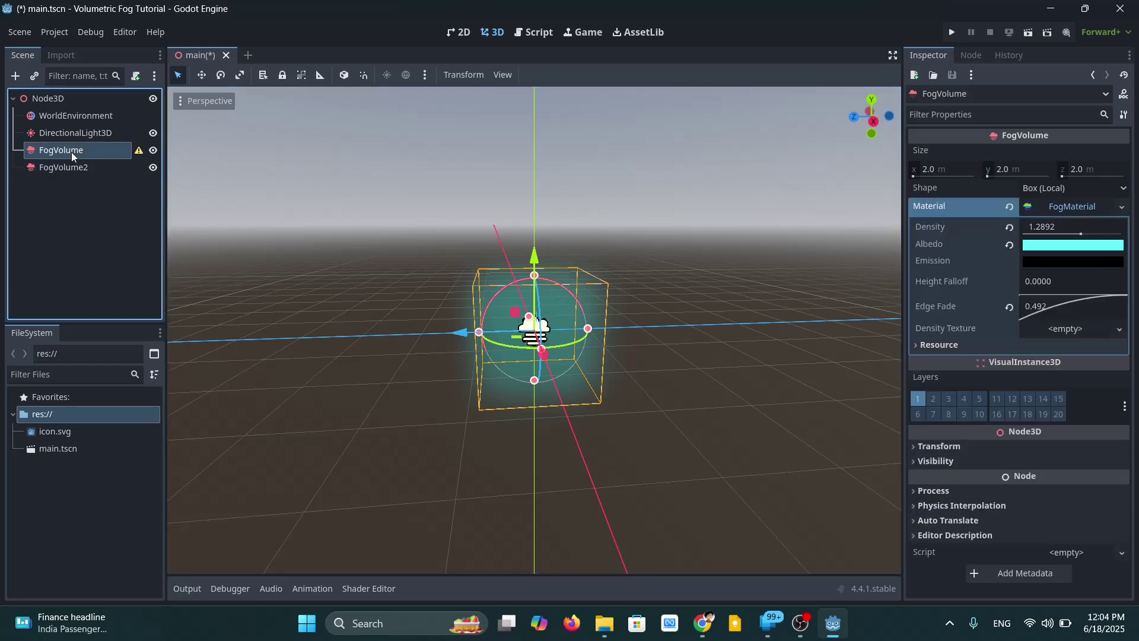
right_click(71, 152)
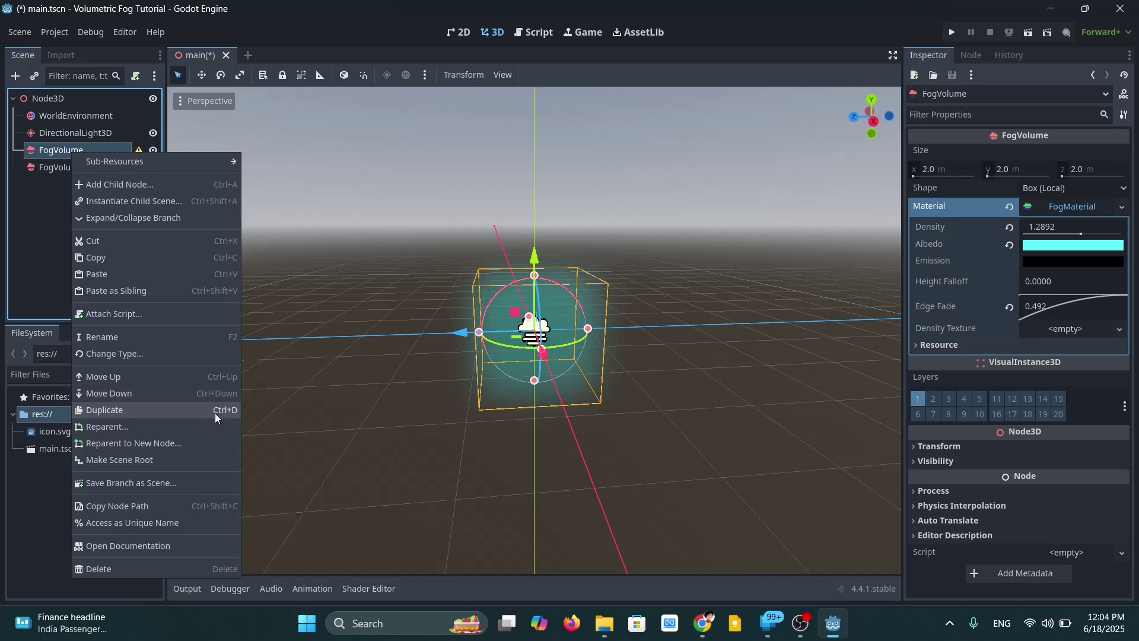
click(52, 264)
Step: Move the duplicated FogVolume in the negative Z direction so it stands clear of the original, and inspect both volumes
click(58, 169)
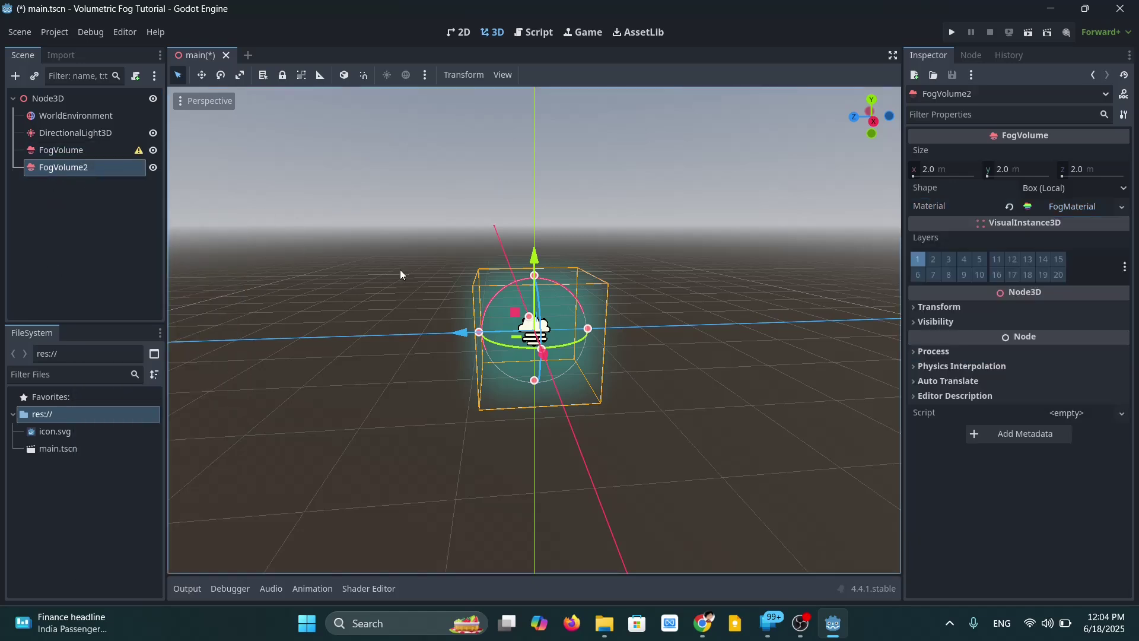
drag(461, 332, 591, 374)
scroll(605, 383, down, 3)
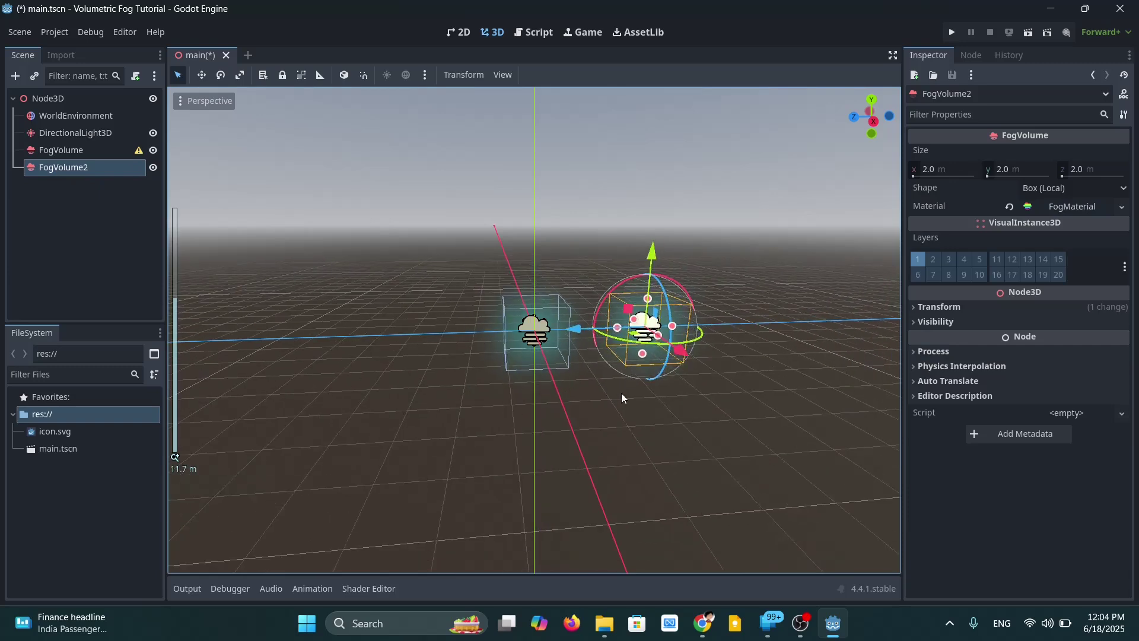
click(625, 397)
middle_drag(635, 402, 595, 415)
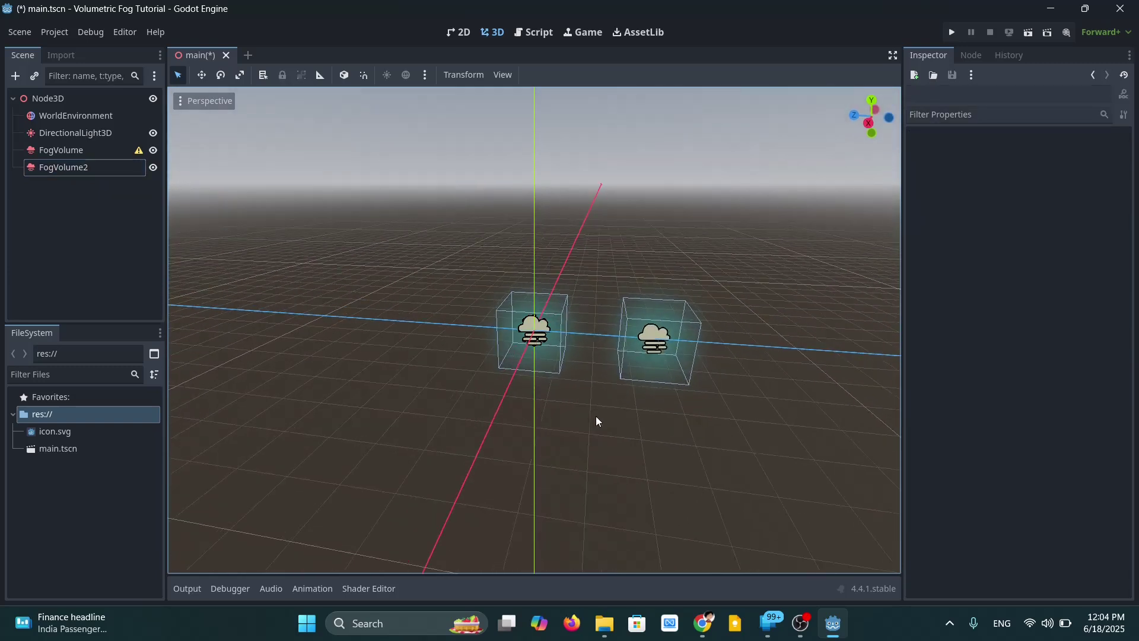
middle_drag(593, 415, 674, 400)
scroll(685, 345, up, 2)
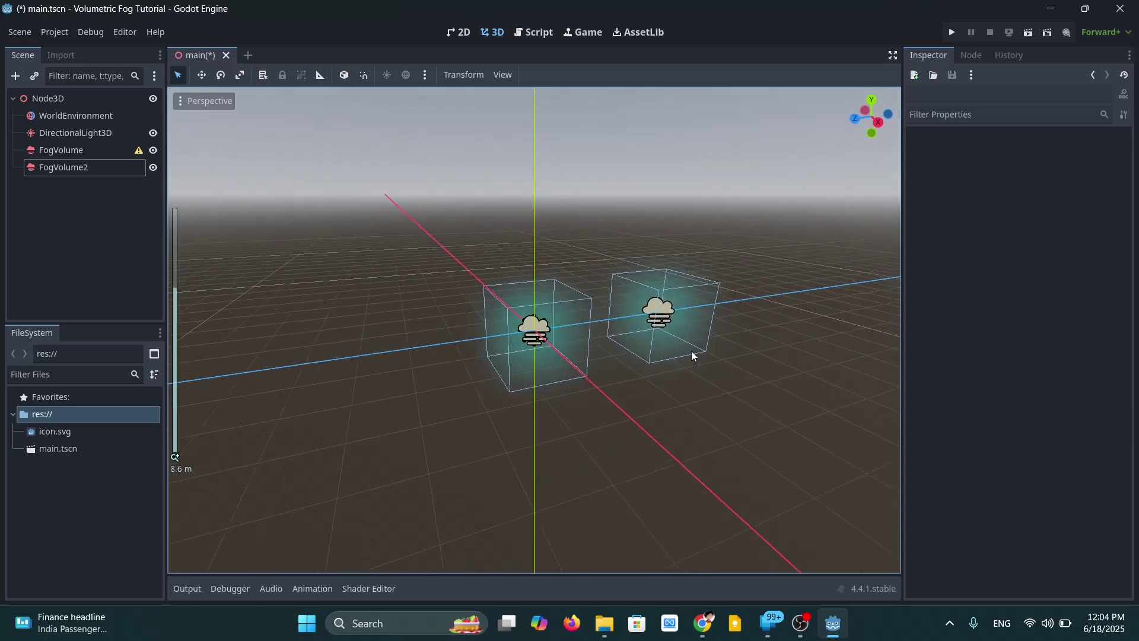
middle_drag(737, 368, 617, 378)
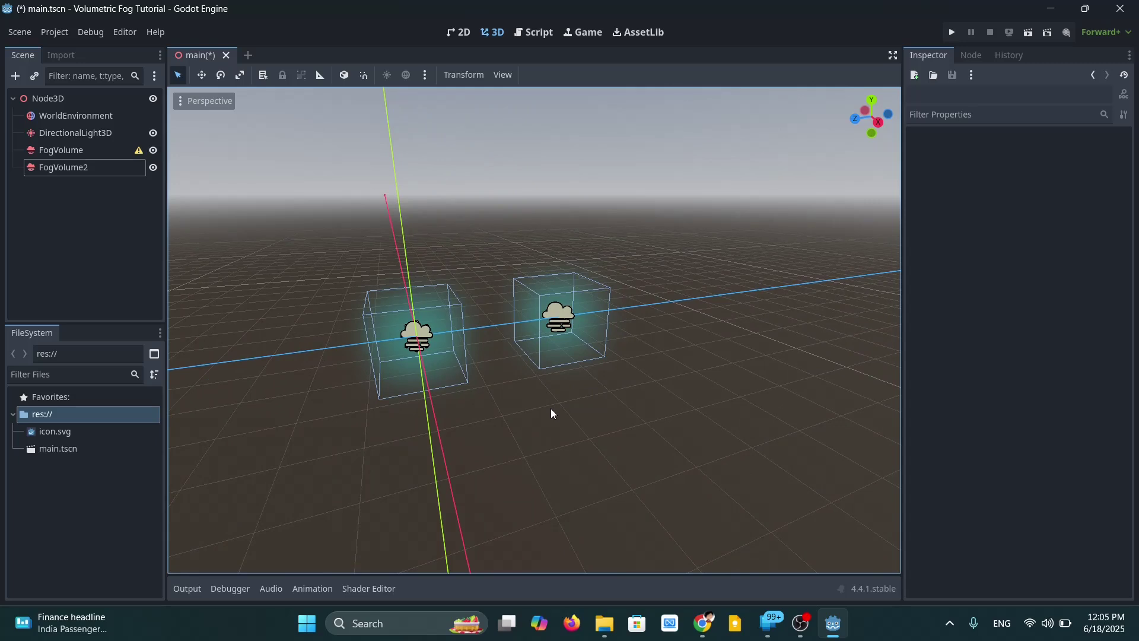
middle_drag(553, 412, 536, 418)
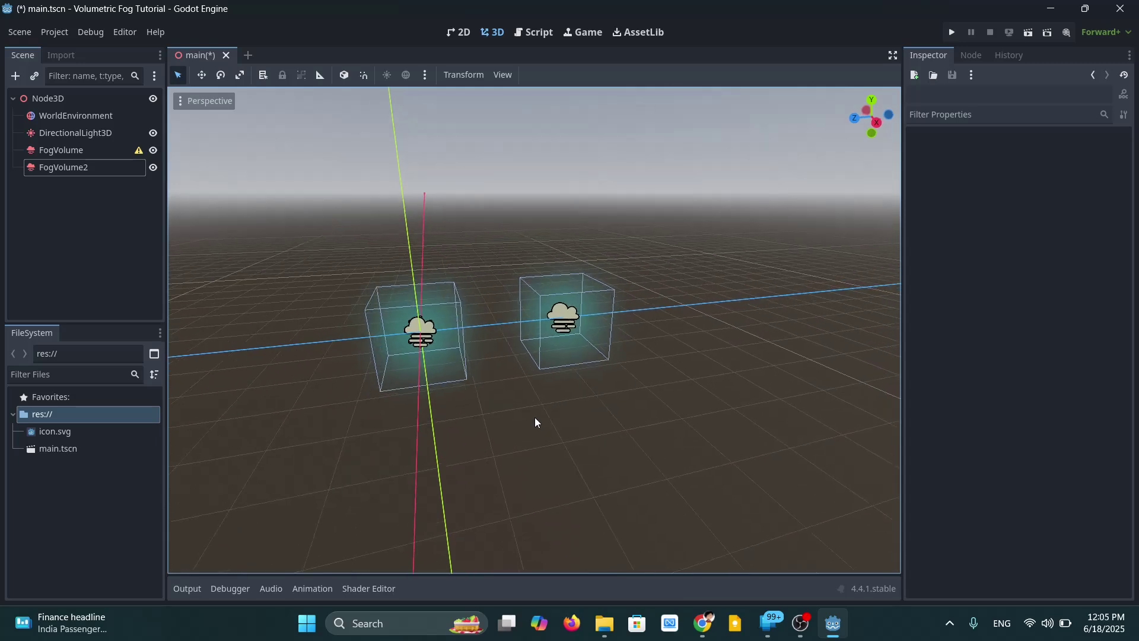